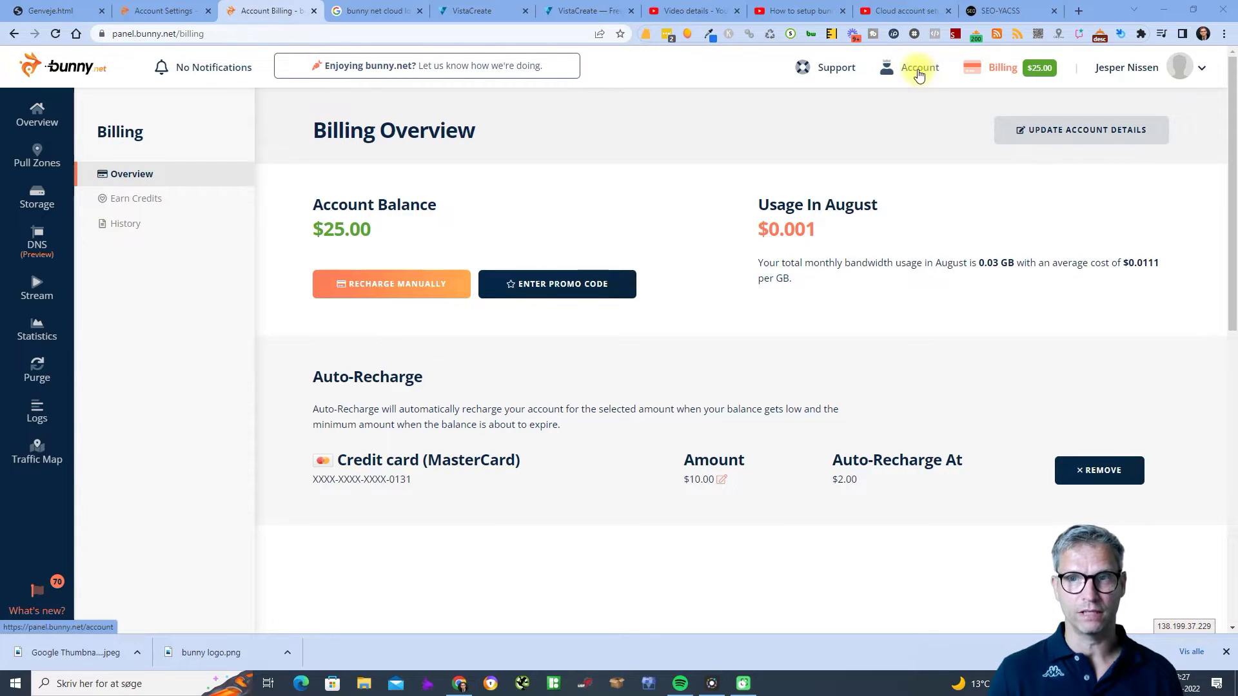
On the bunny.net Account page, reveal the masked API key and select it for copying
left_click(919, 73)
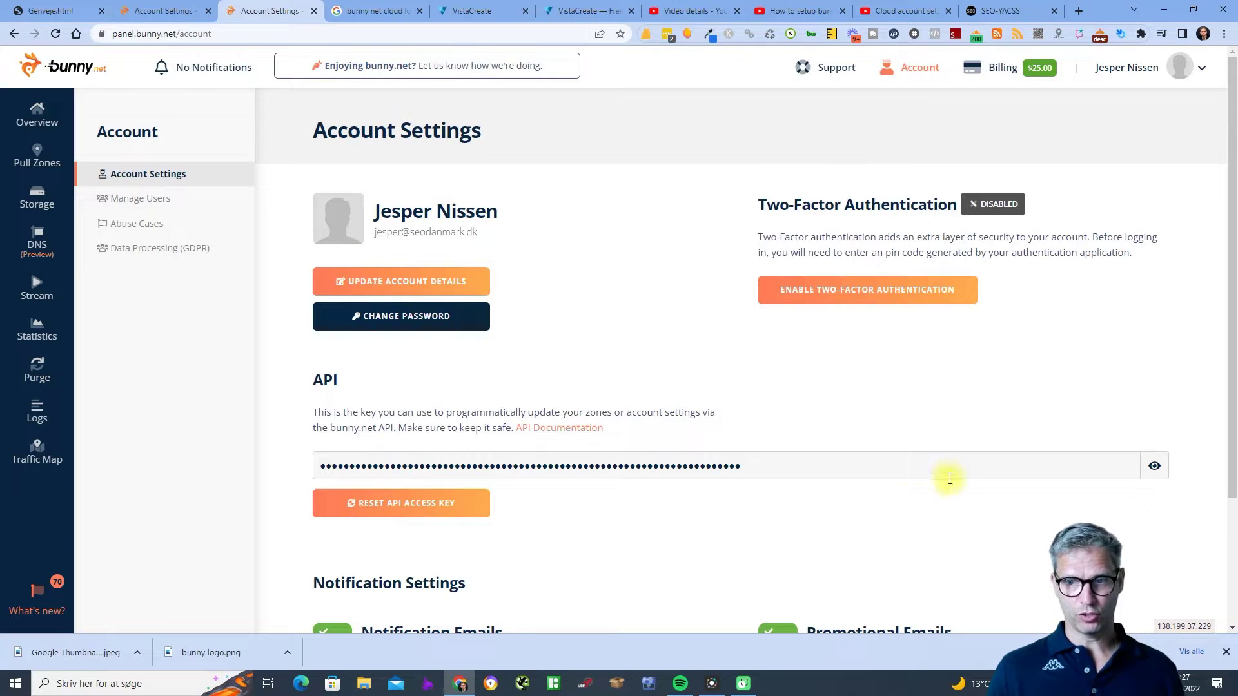
scroll(496, 406, "down", 1)
scroll(374, 384, "up", 1)
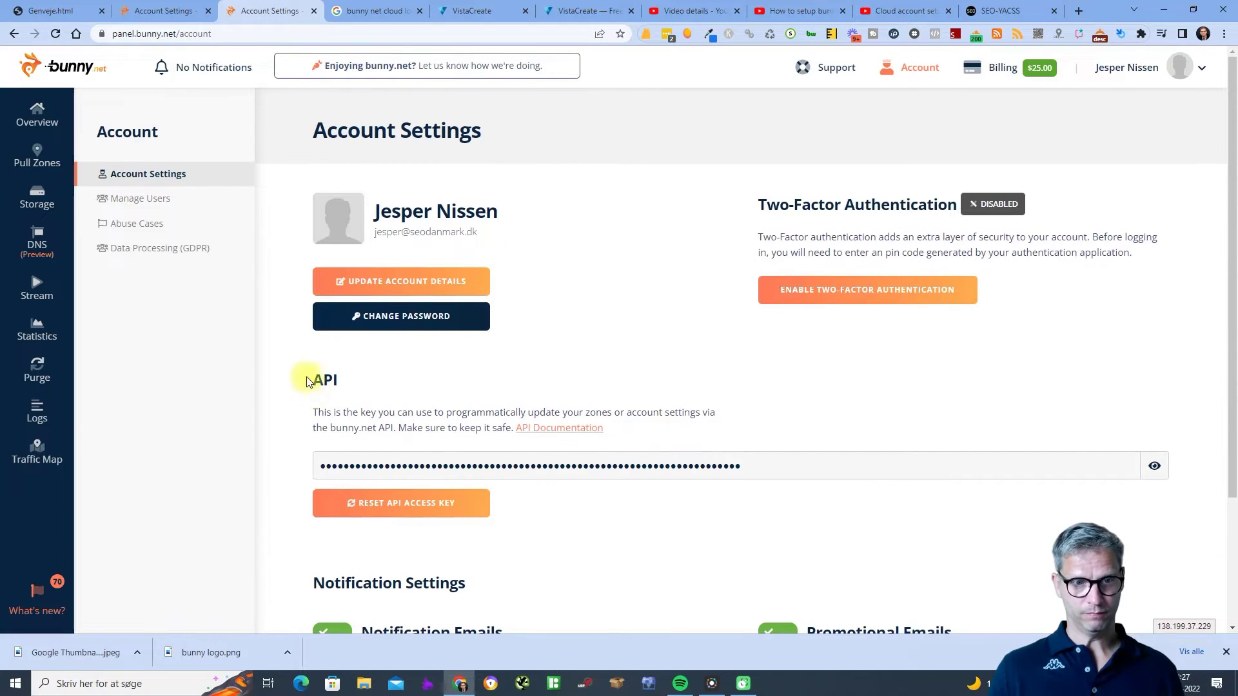
double_click(320, 380)
left_click(768, 405)
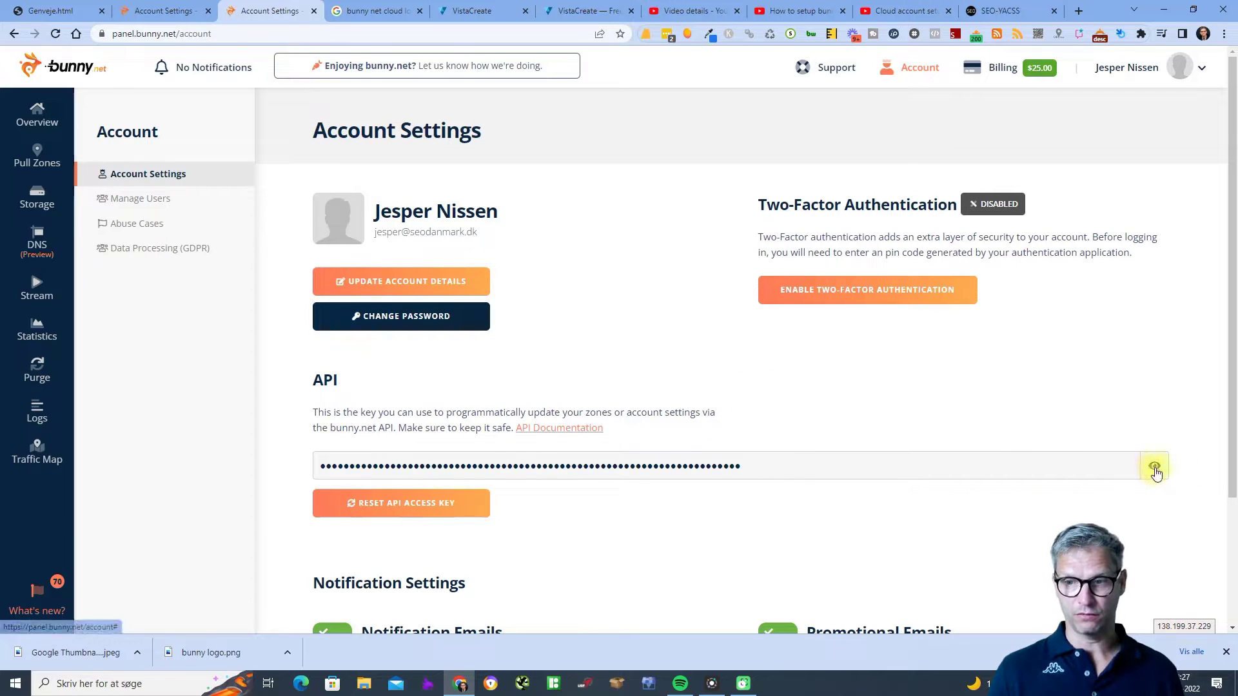
left_click(1155, 471)
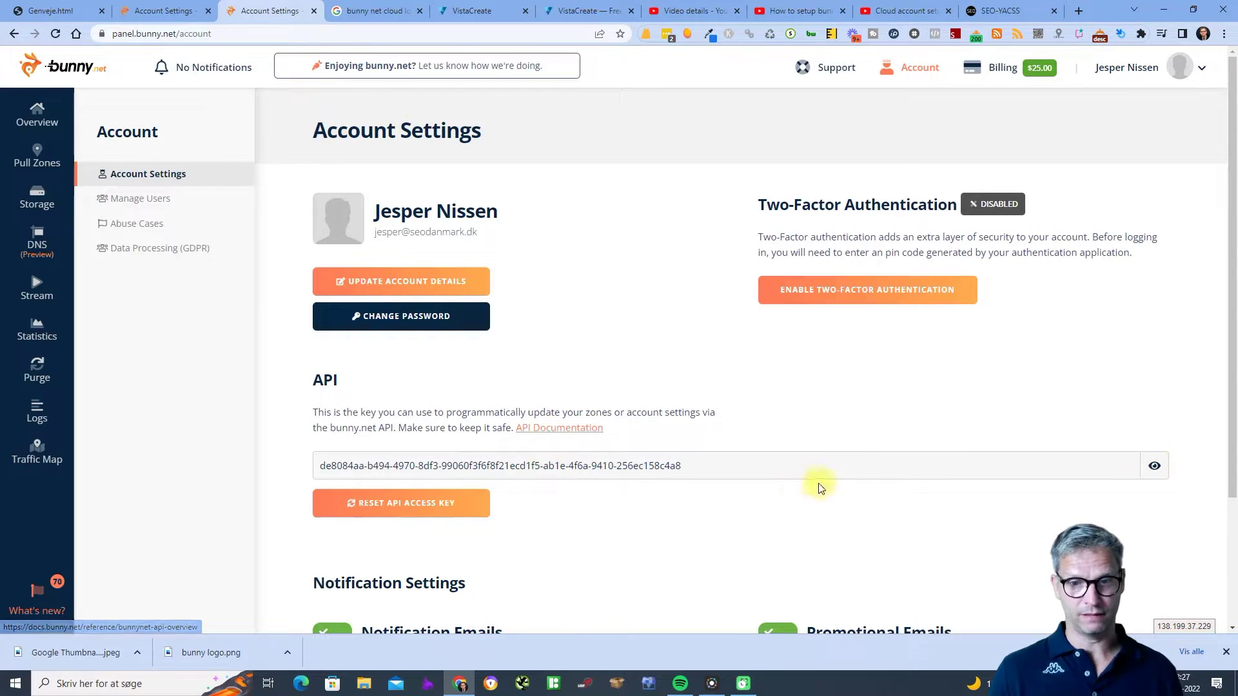
left_click_drag(748, 467, 315, 466)
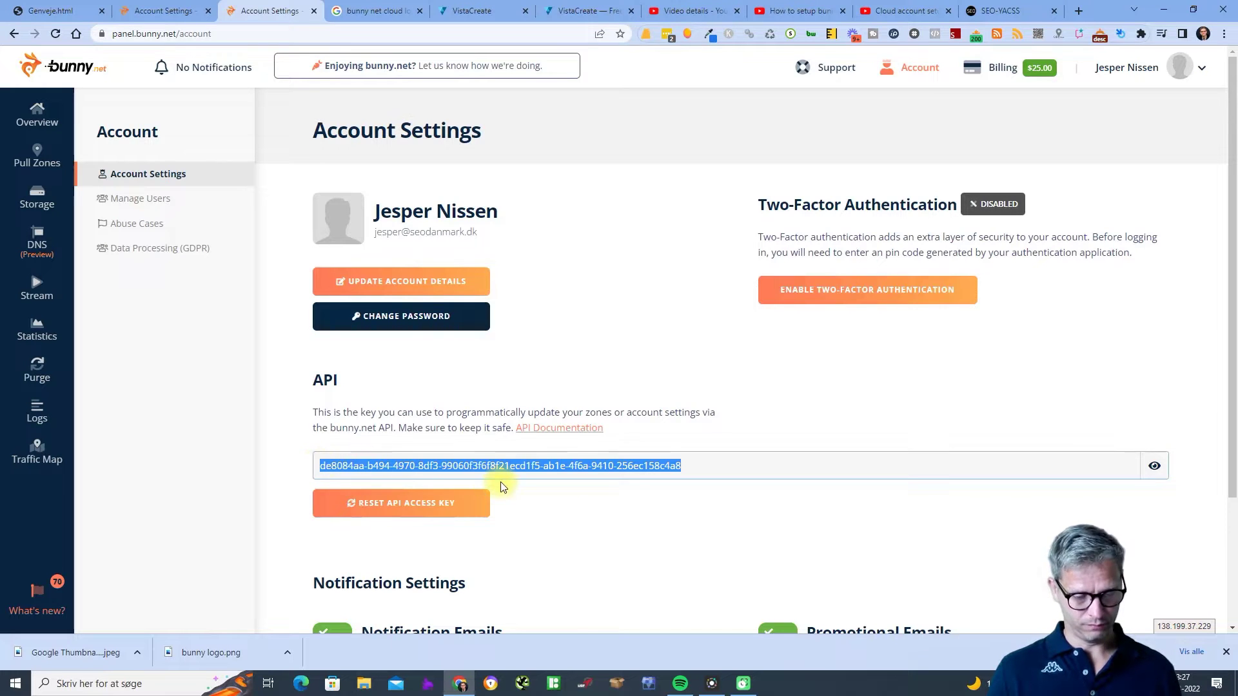
left_click(1003, 16)
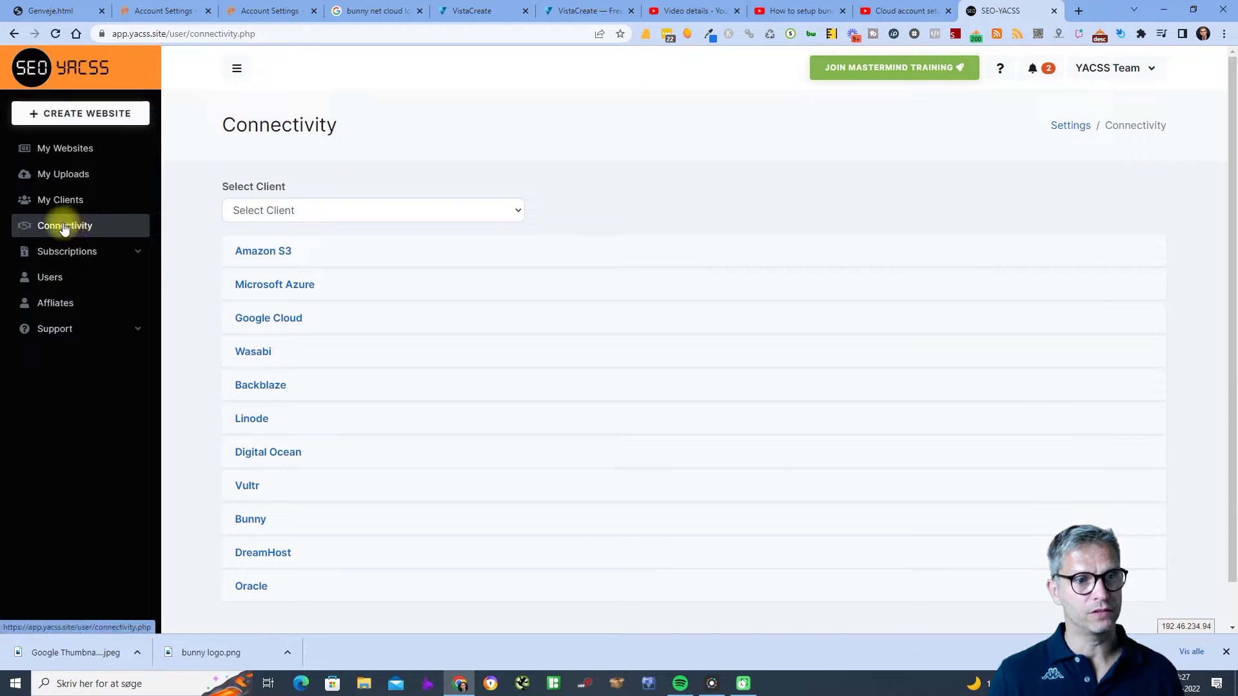
Under Connectivity's Bunny section, start a new Bunny account assigned to the client
left_click(249, 528)
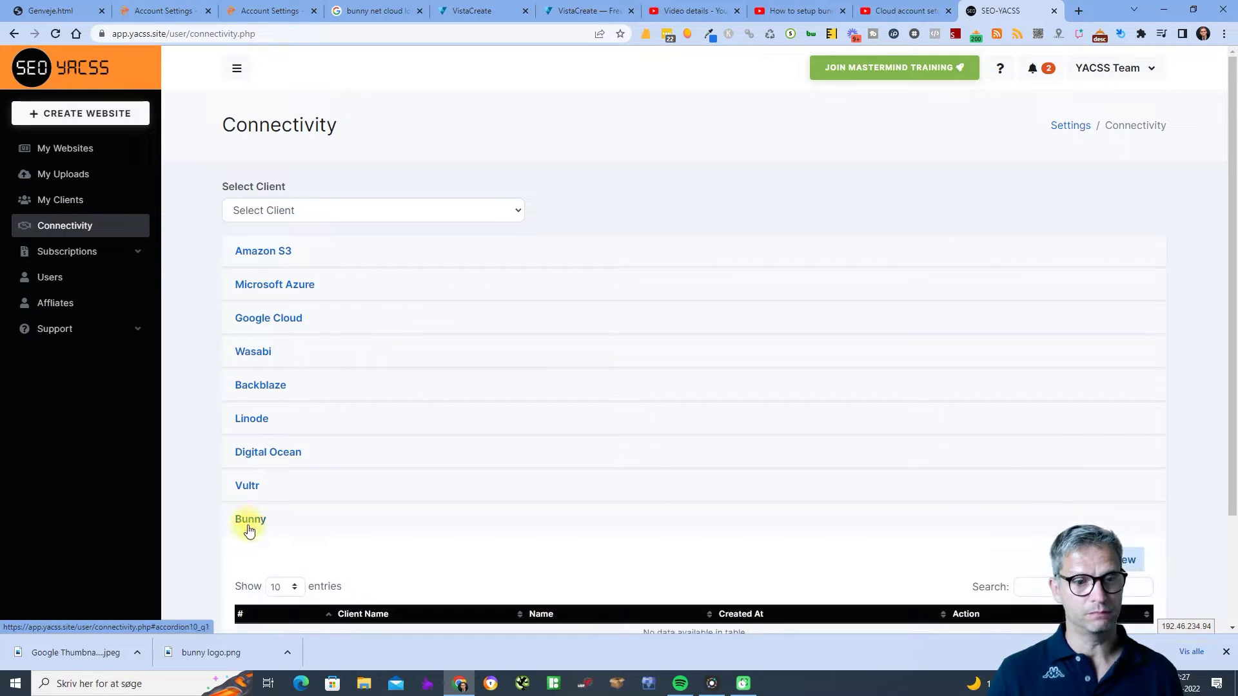
scroll(1157, 506, "down", 3)
left_click(1111, 405)
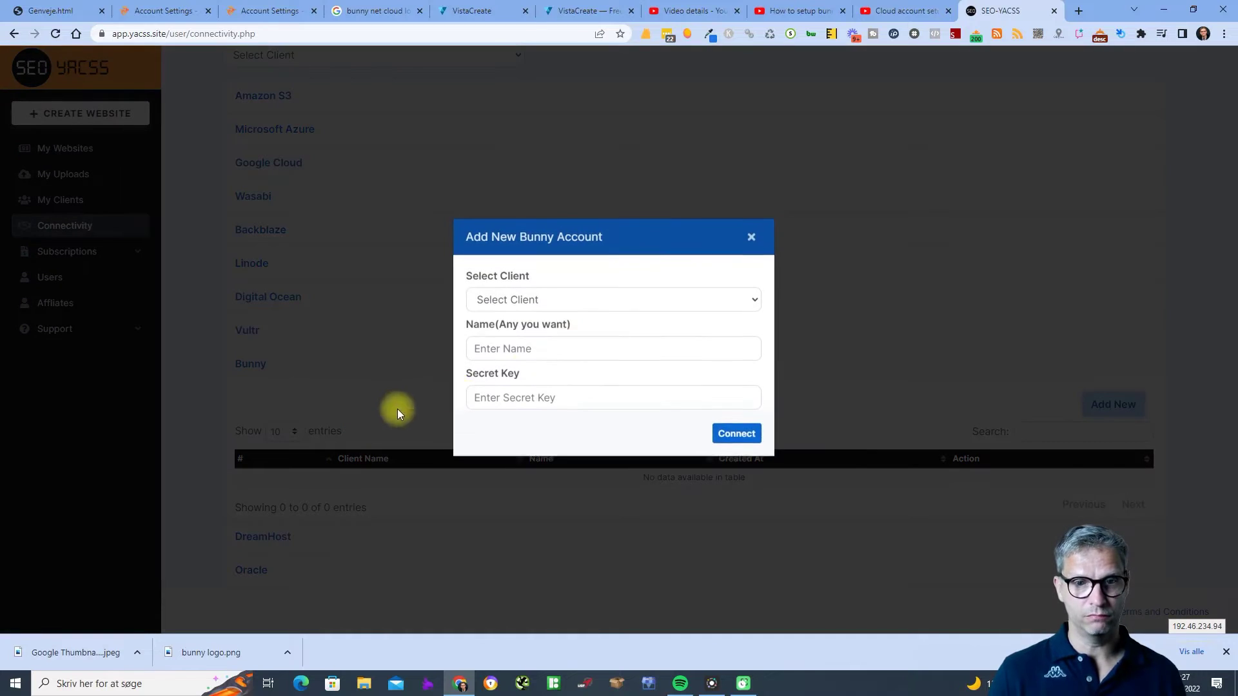
left_click(589, 298)
left_click(539, 336)
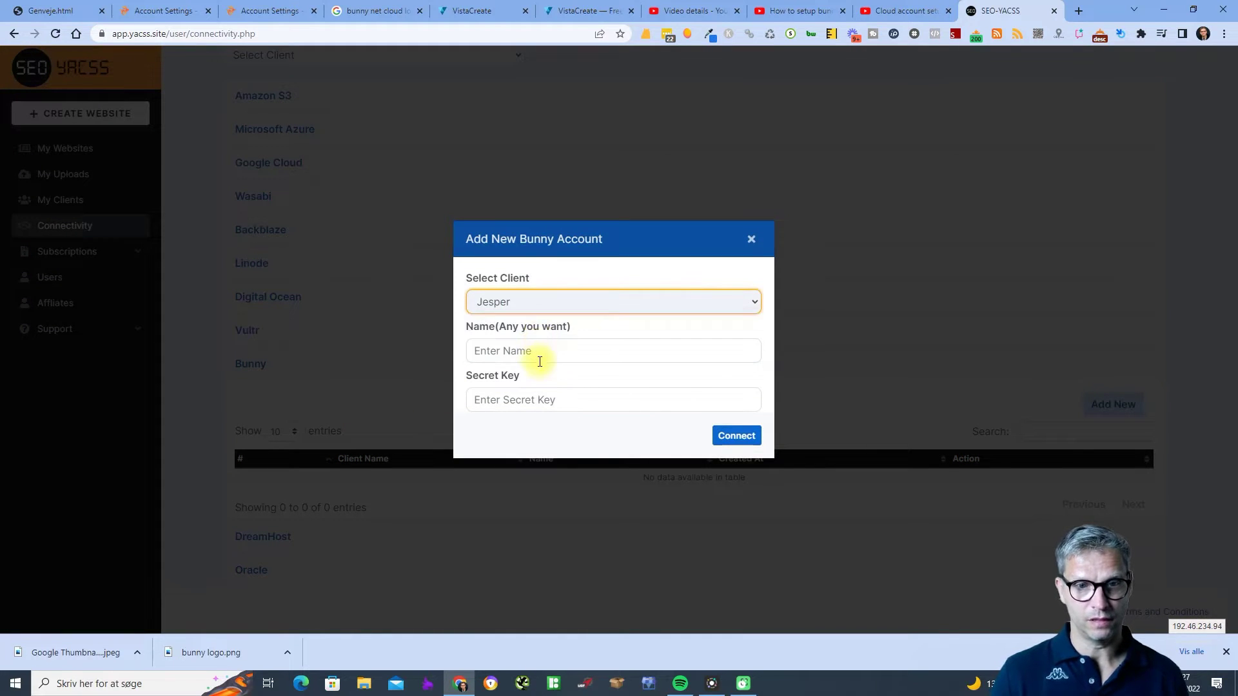
Name the account '… Bunny cloud', paste the API key as Secret Key, and connect it
left_click(539, 360)
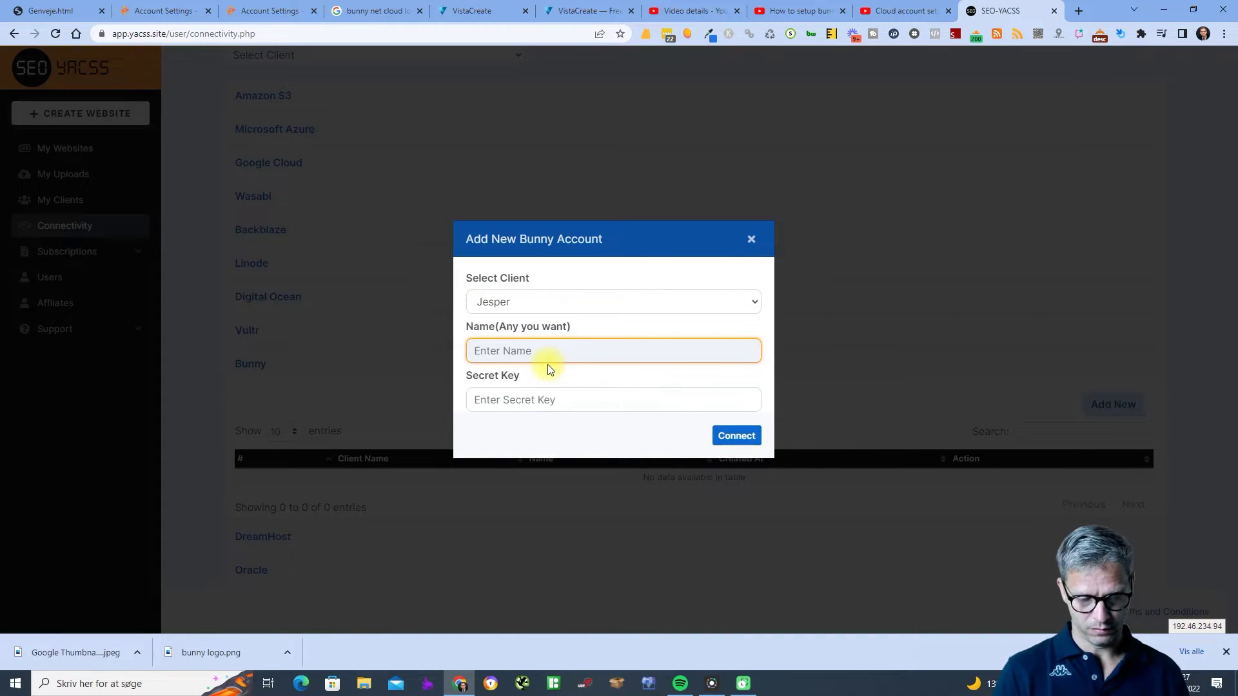
type("JHespe")
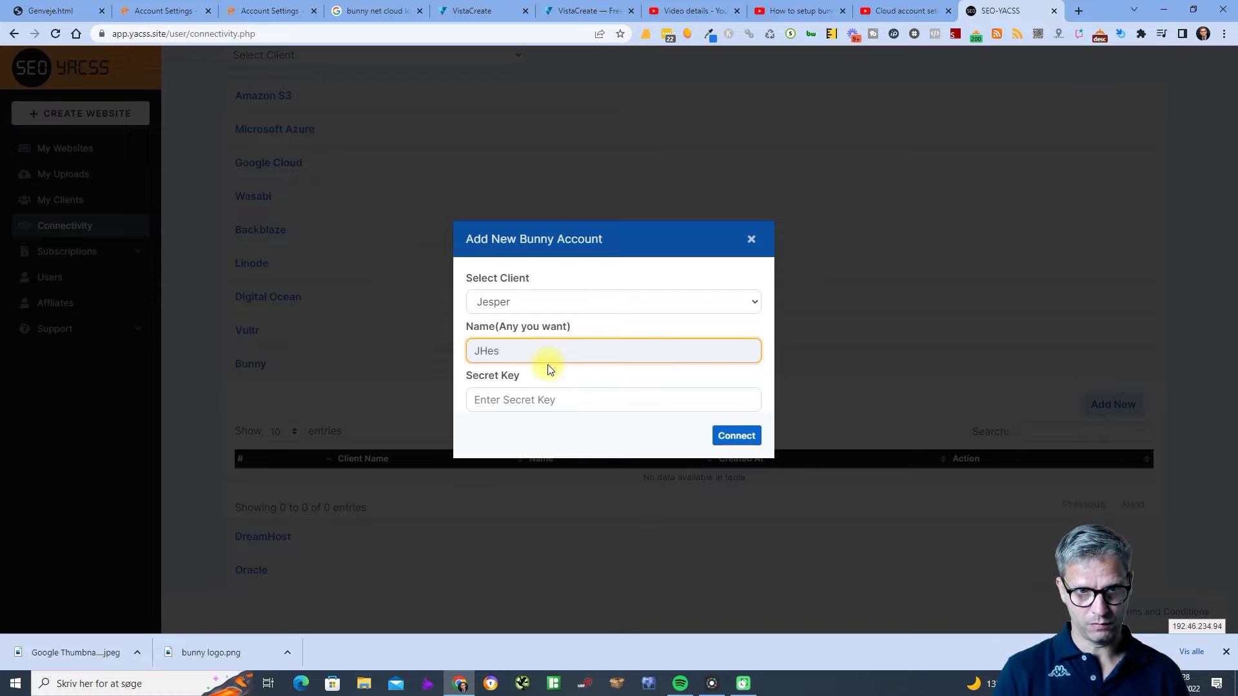
key("BackSpace")
key("BackSpace")
key("BackSpace")
type("esper ")
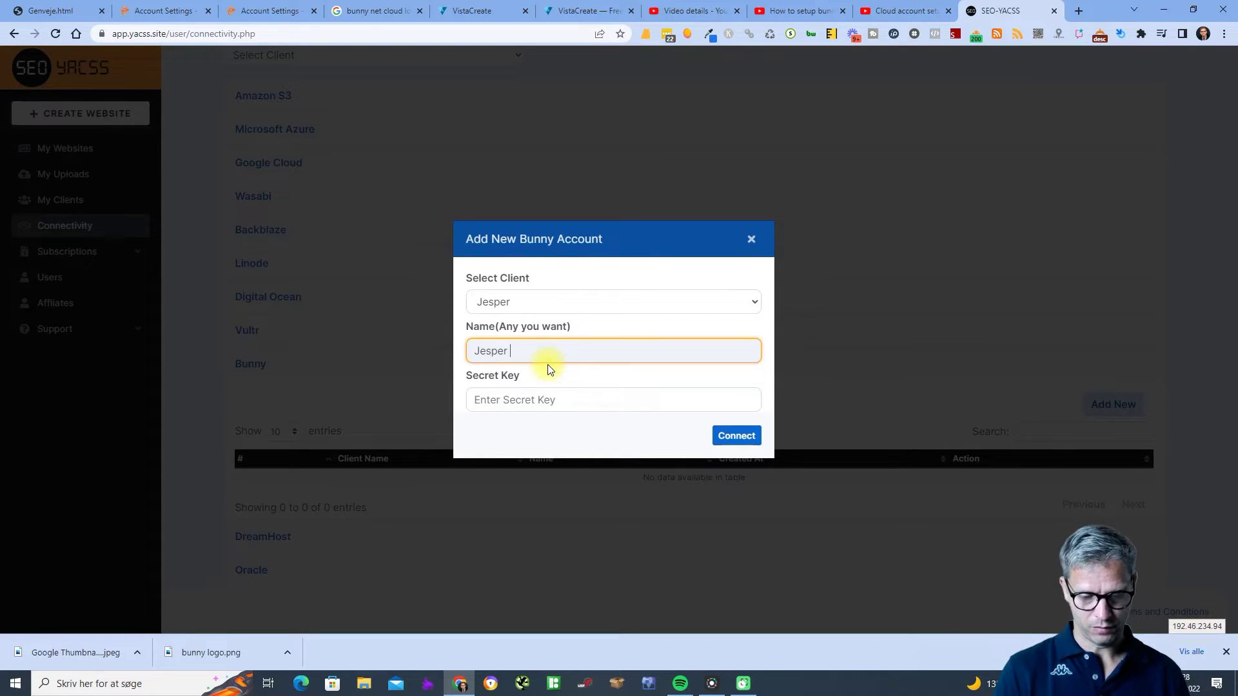
type("Bunn")
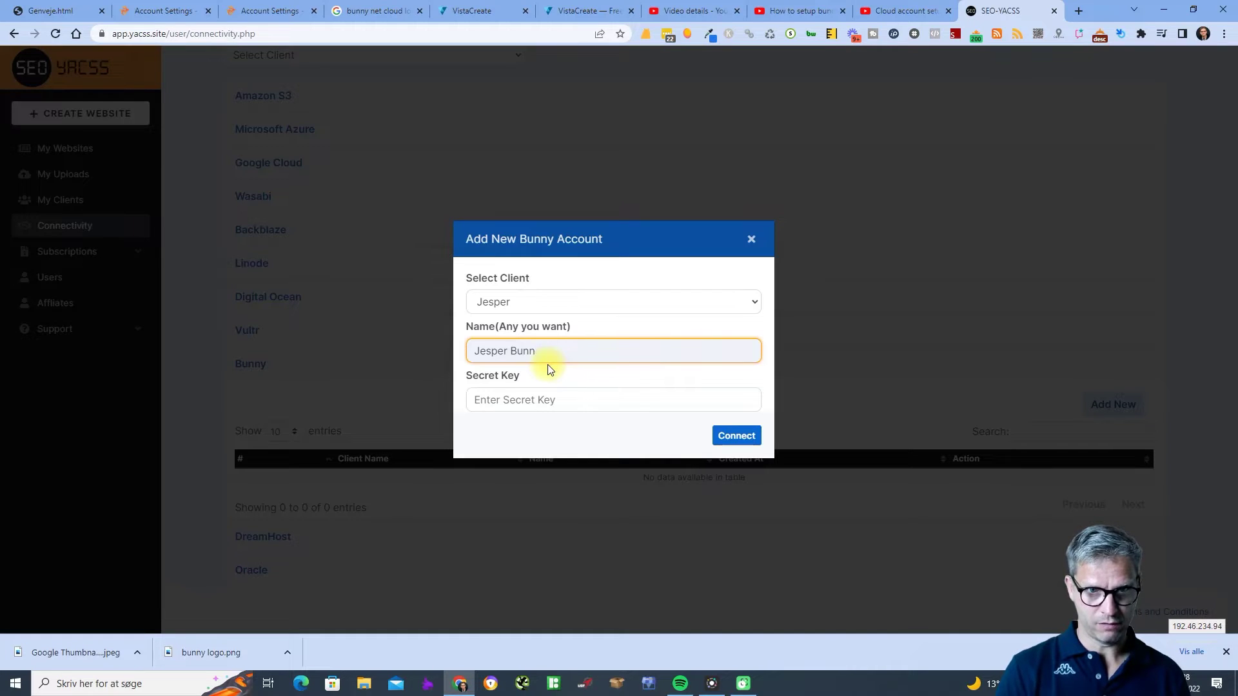
type("y cloud")
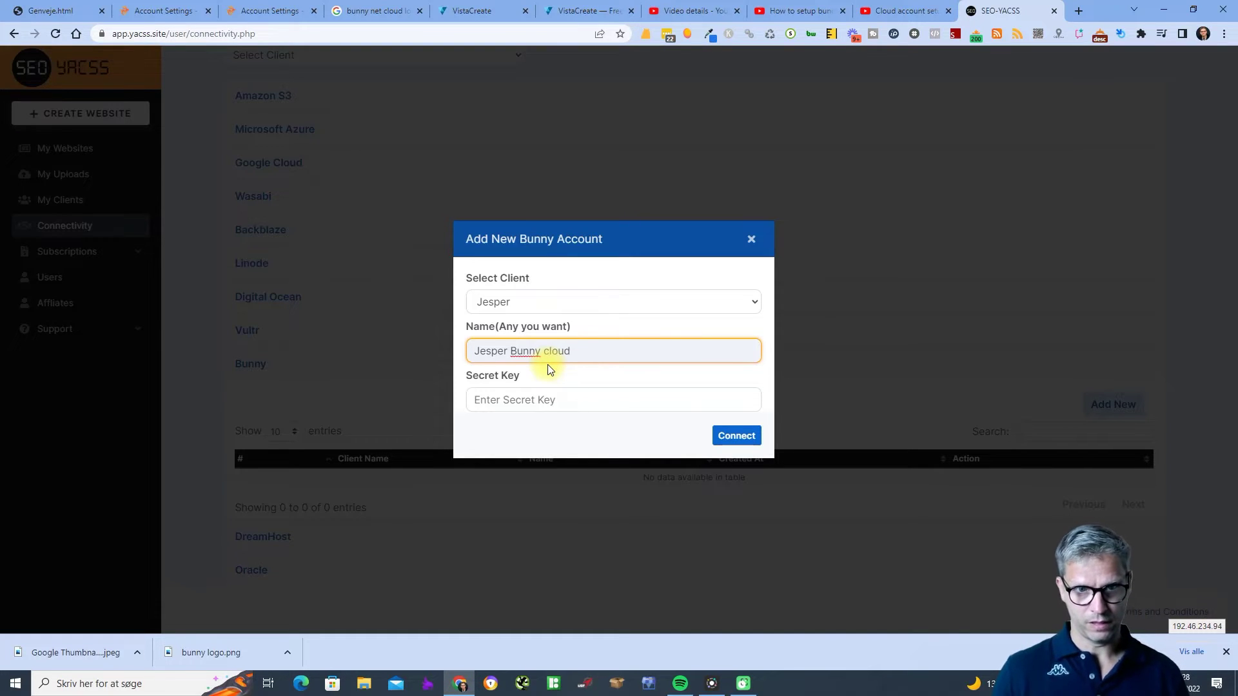
left_click(596, 399)
key("ctrl+v")
left_click(736, 436)
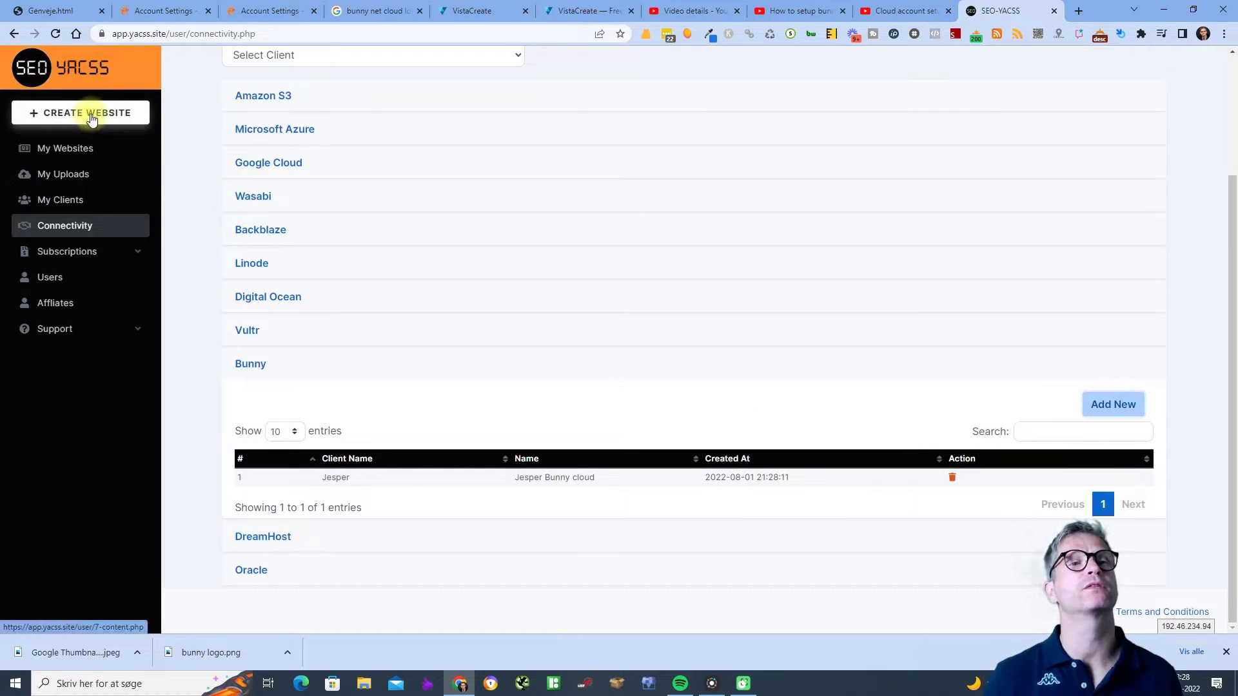
left_click(91, 118)
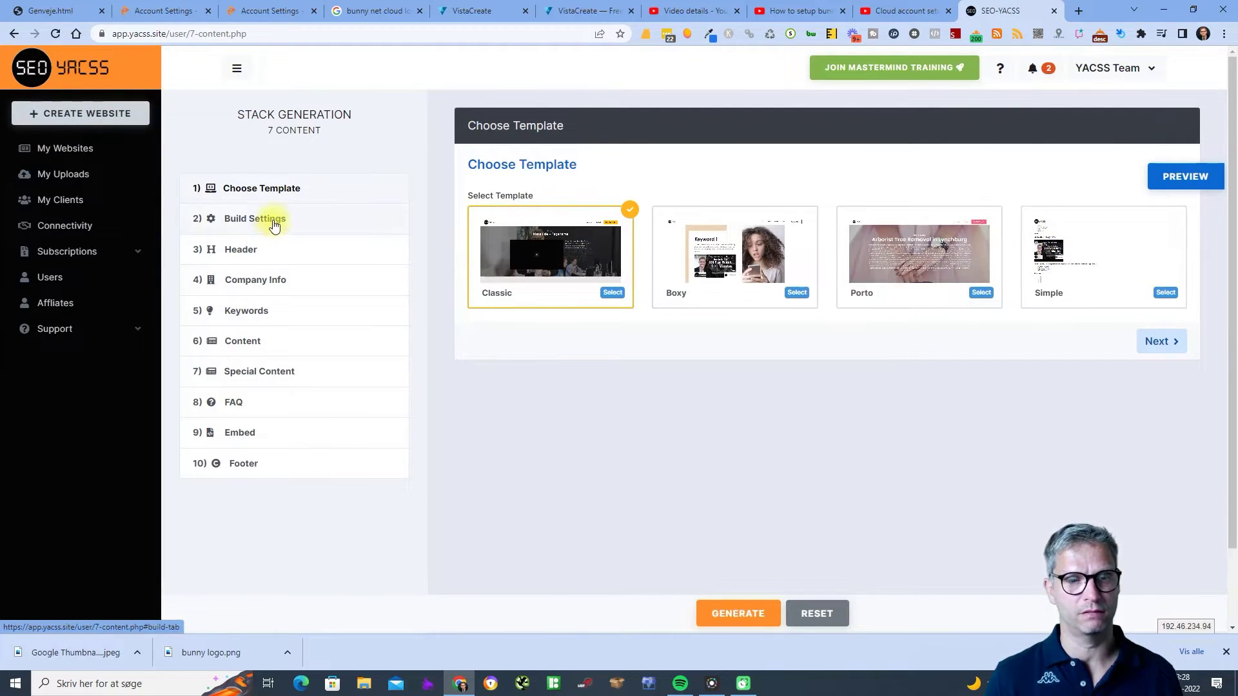
Set the website build to 1 page and fill in the meta title '1'
left_click(274, 223)
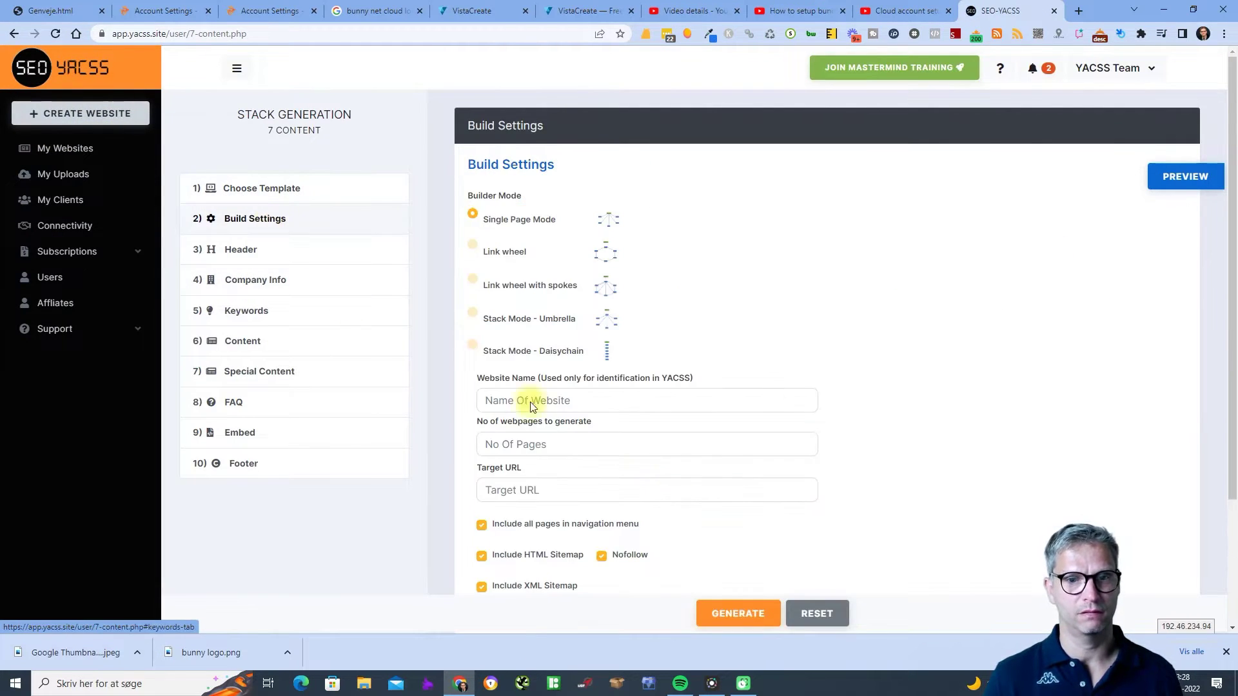
left_click(588, 443)
type("1")
key("Tab")
type("1")
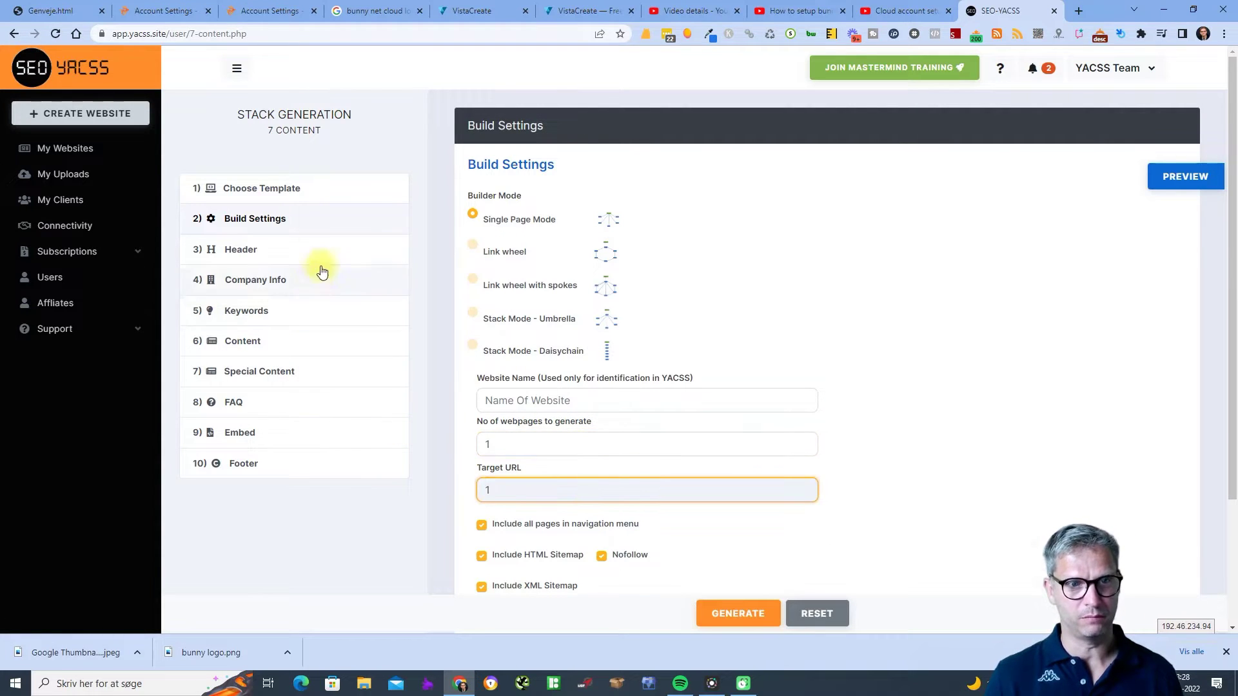
left_click(323, 253)
left_click(668, 312)
type("1")
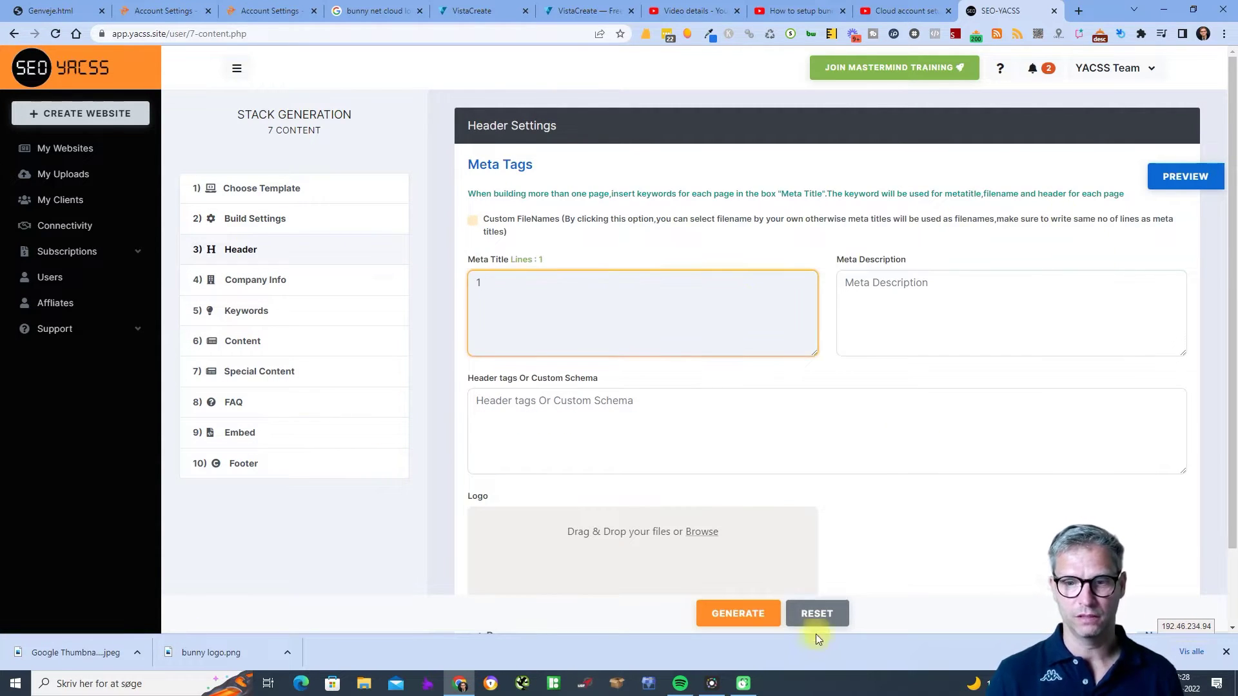
Generate the site's HTML files and choose Bunny as the upload destination
left_click(738, 613)
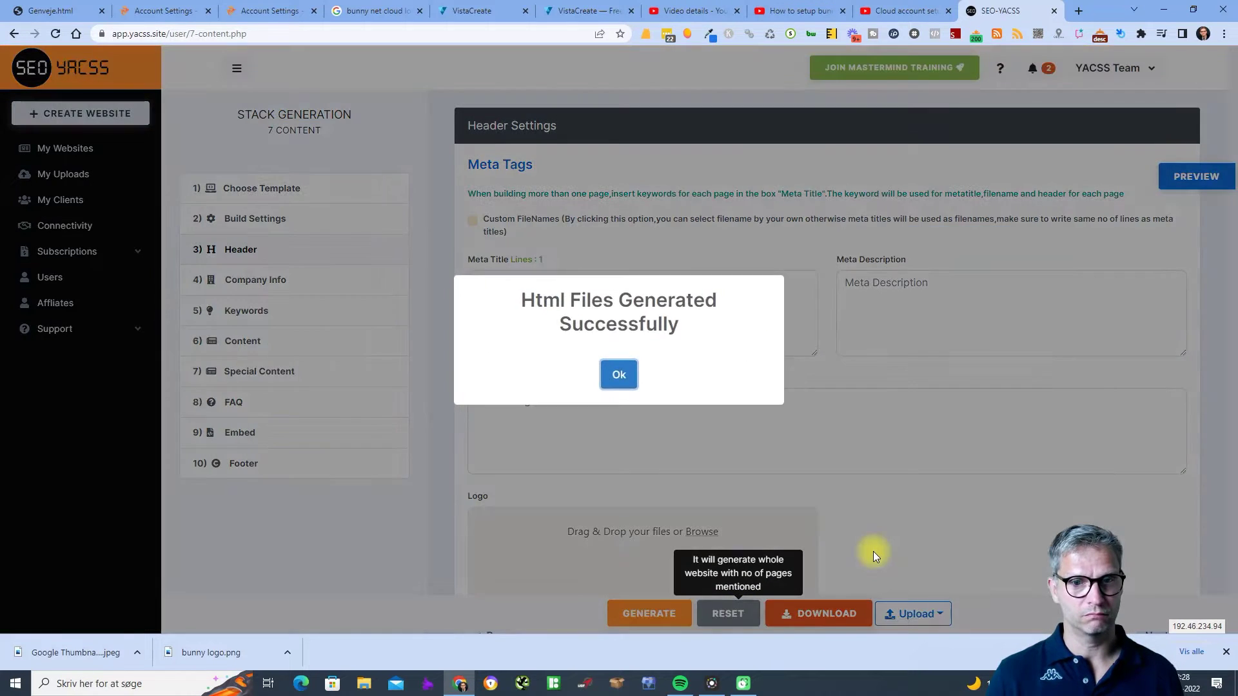
left_click(619, 374)
left_click(920, 612)
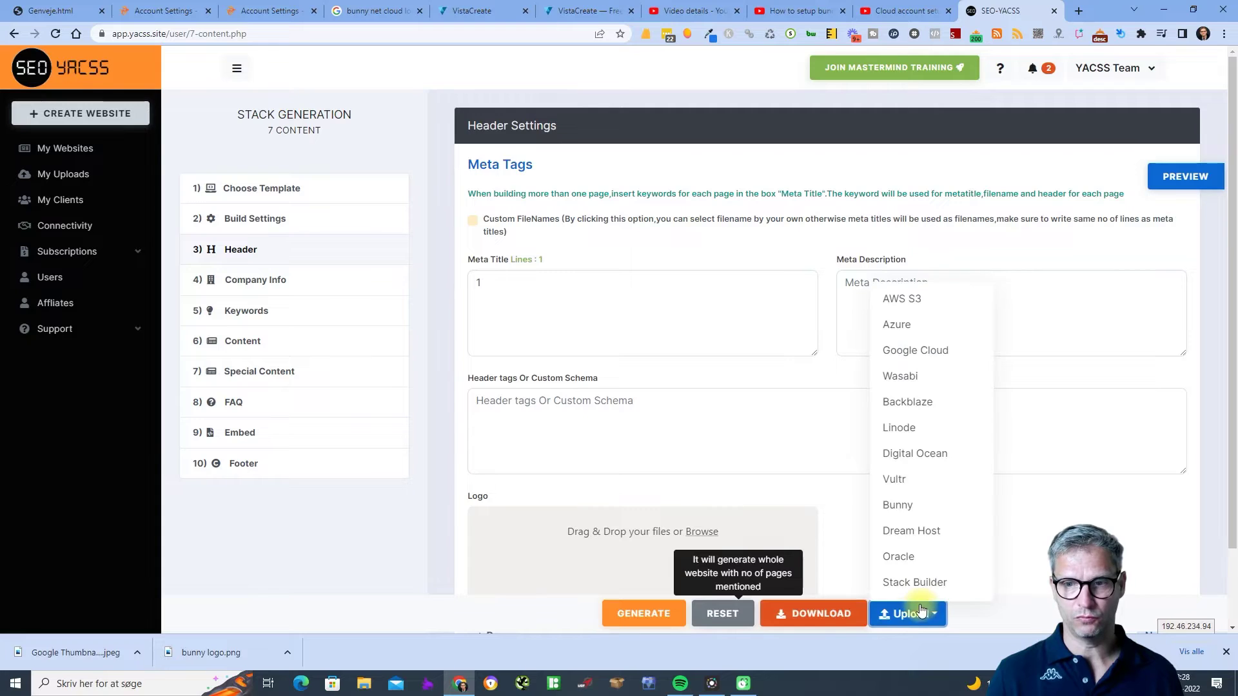
left_click(918, 505)
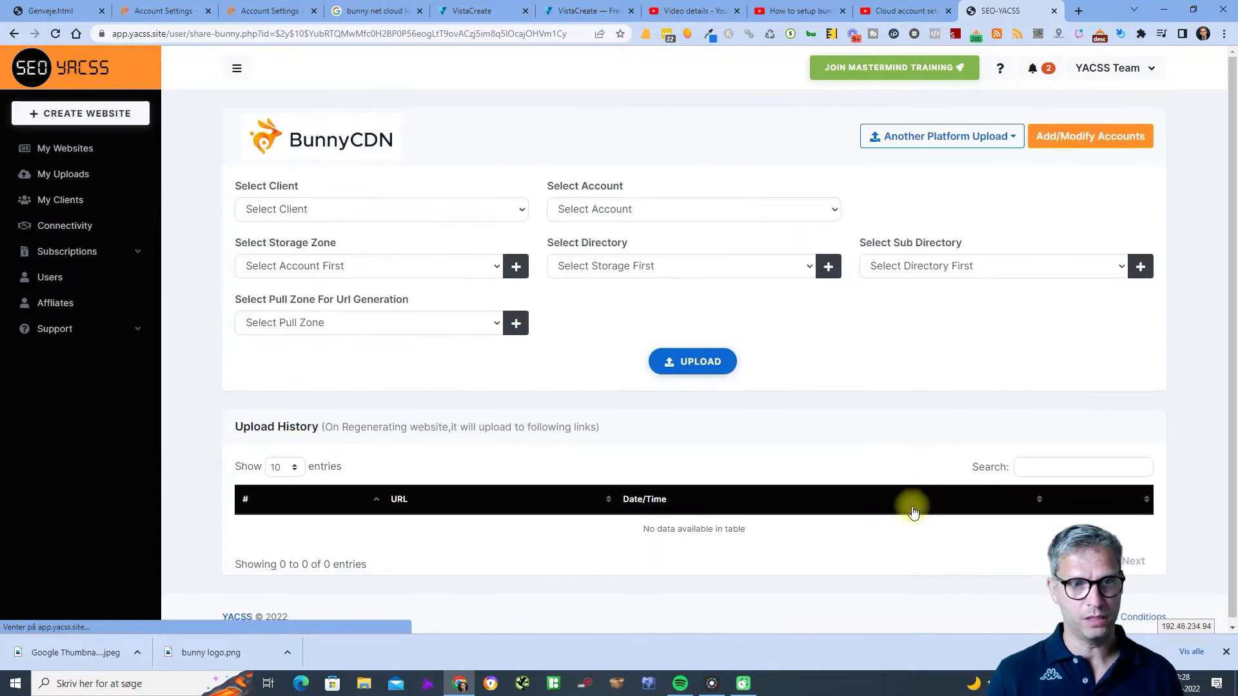
Select the client and its Bunny cloud account on the BunnyCDN upload form
left_click(438, 210)
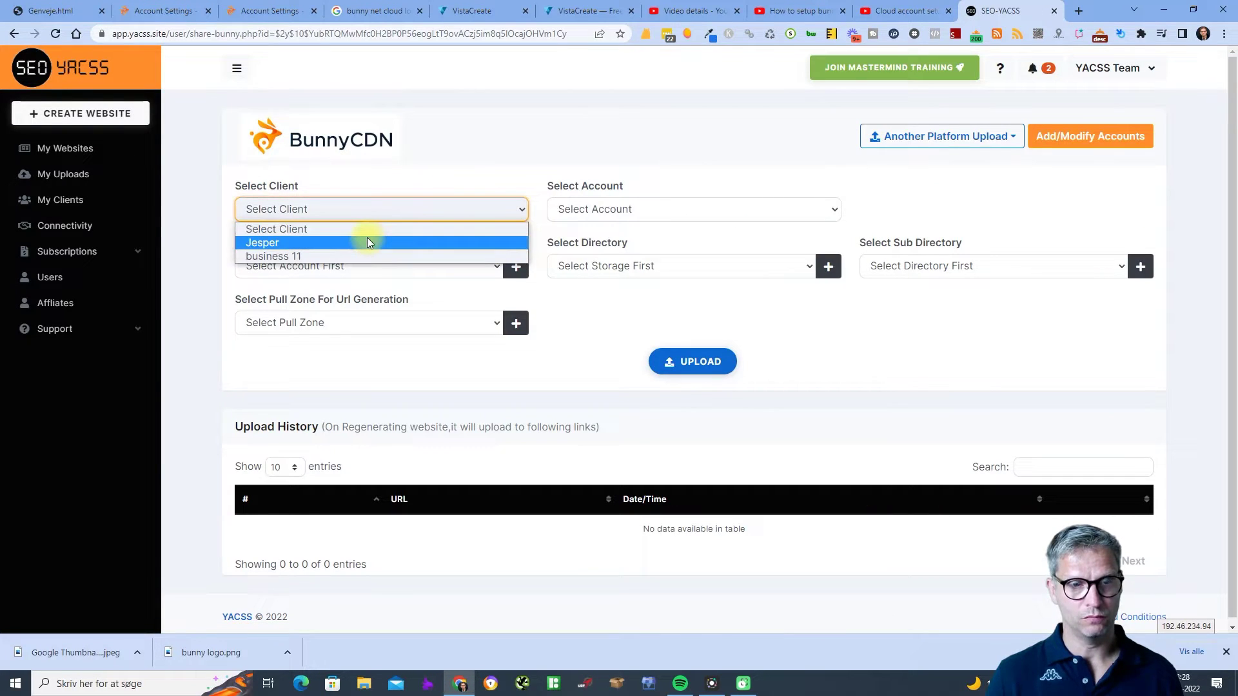
left_click(770, 311)
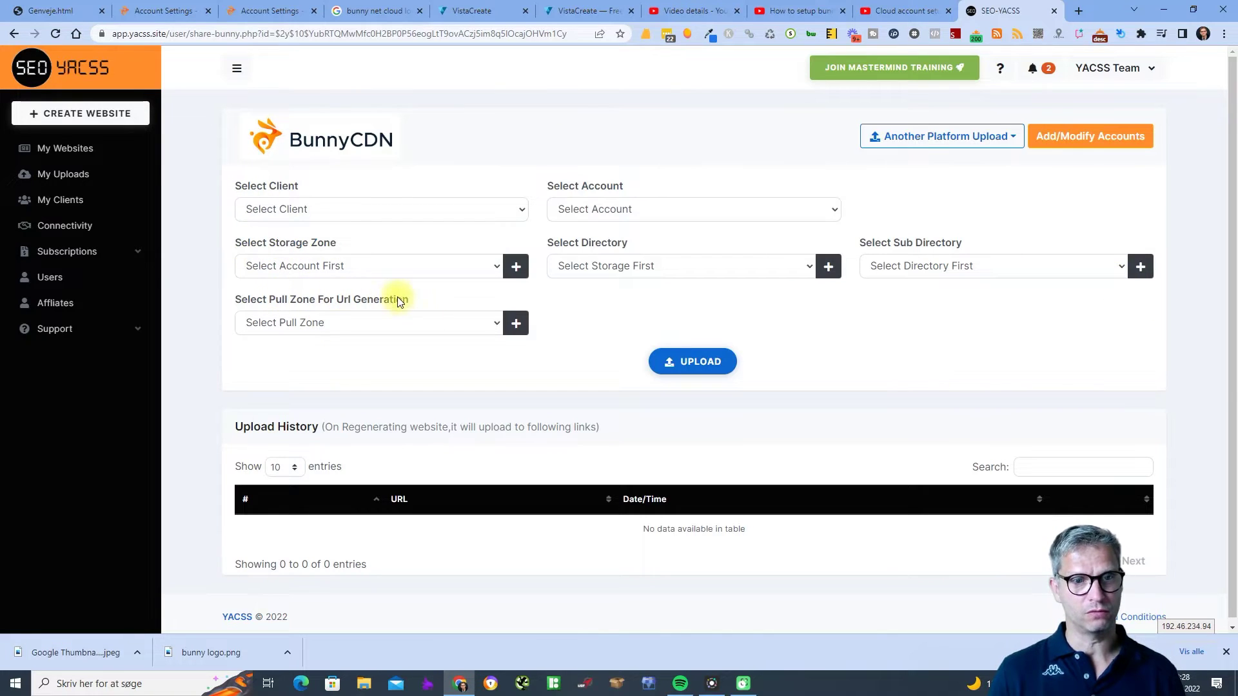
left_click_drag(400, 299, 261, 288)
left_click(490, 289)
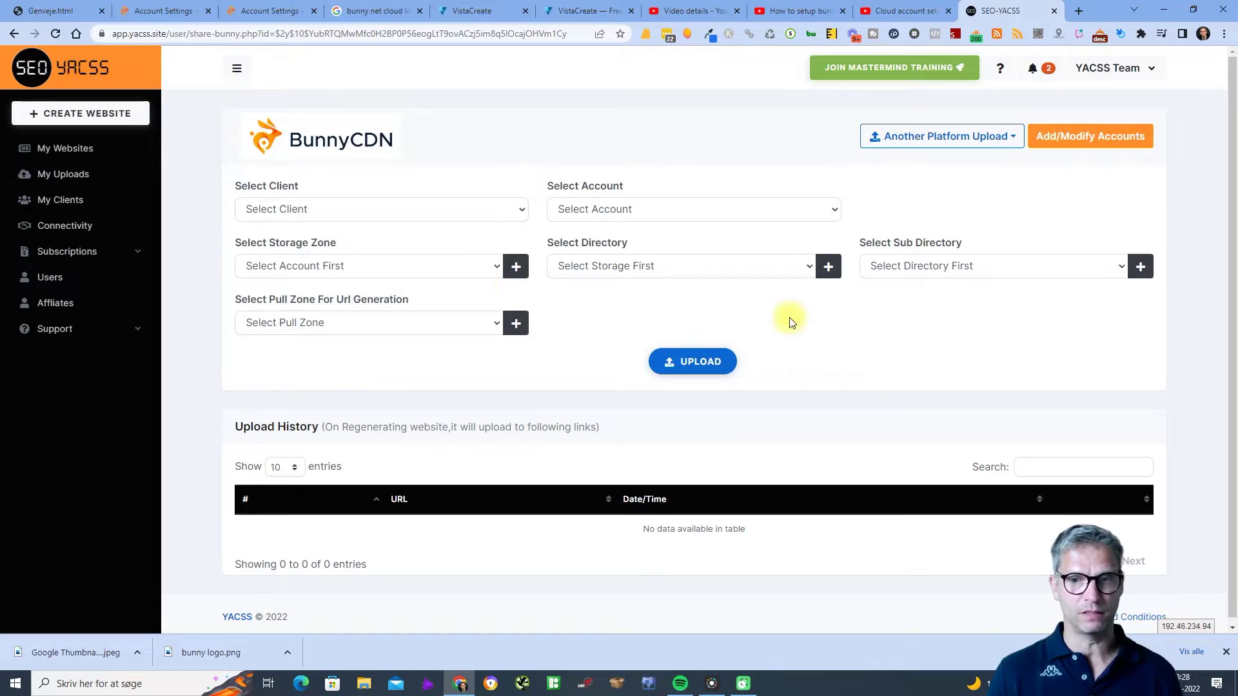
left_click(482, 206)
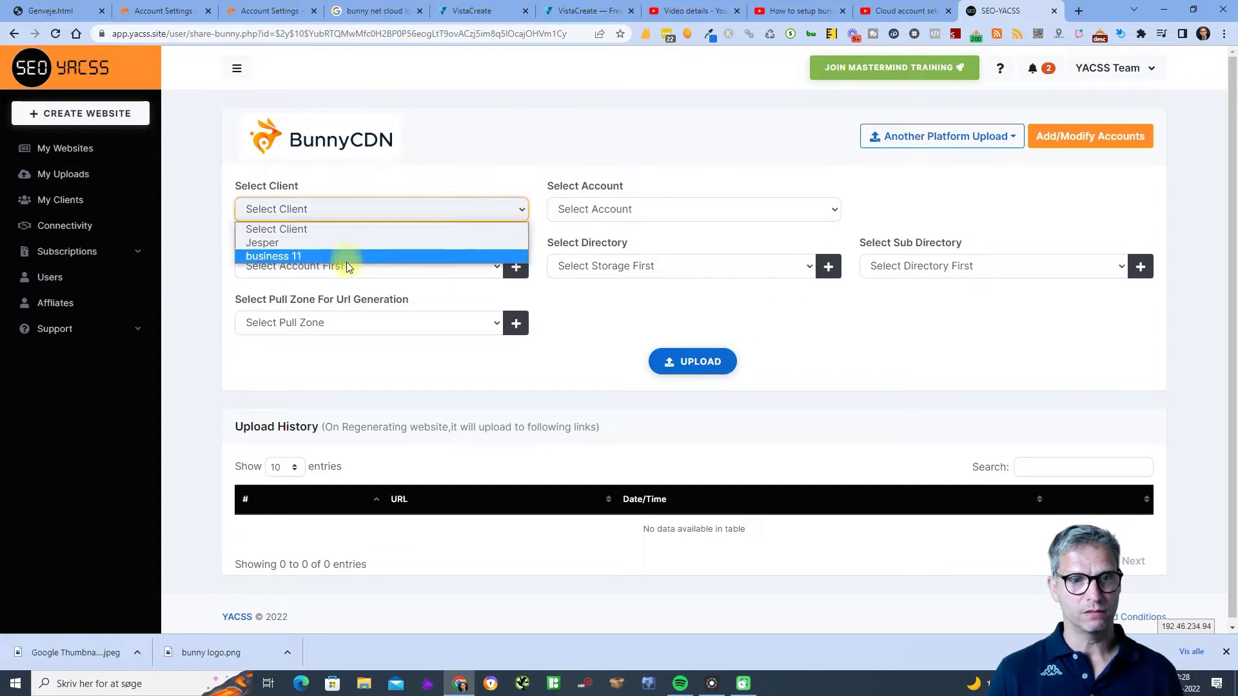
left_click(364, 245)
left_click(725, 209)
left_click(659, 242)
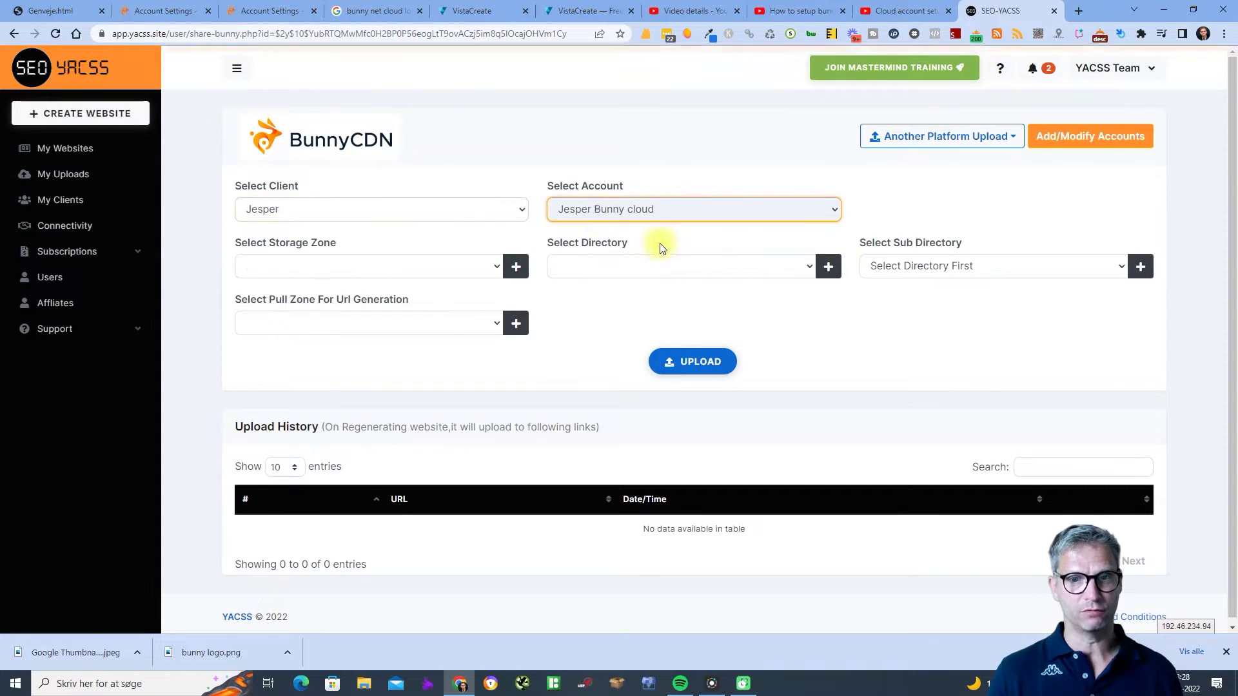
Choose the client's existing storage zone, finding no pull zones available for it
left_click(462, 265)
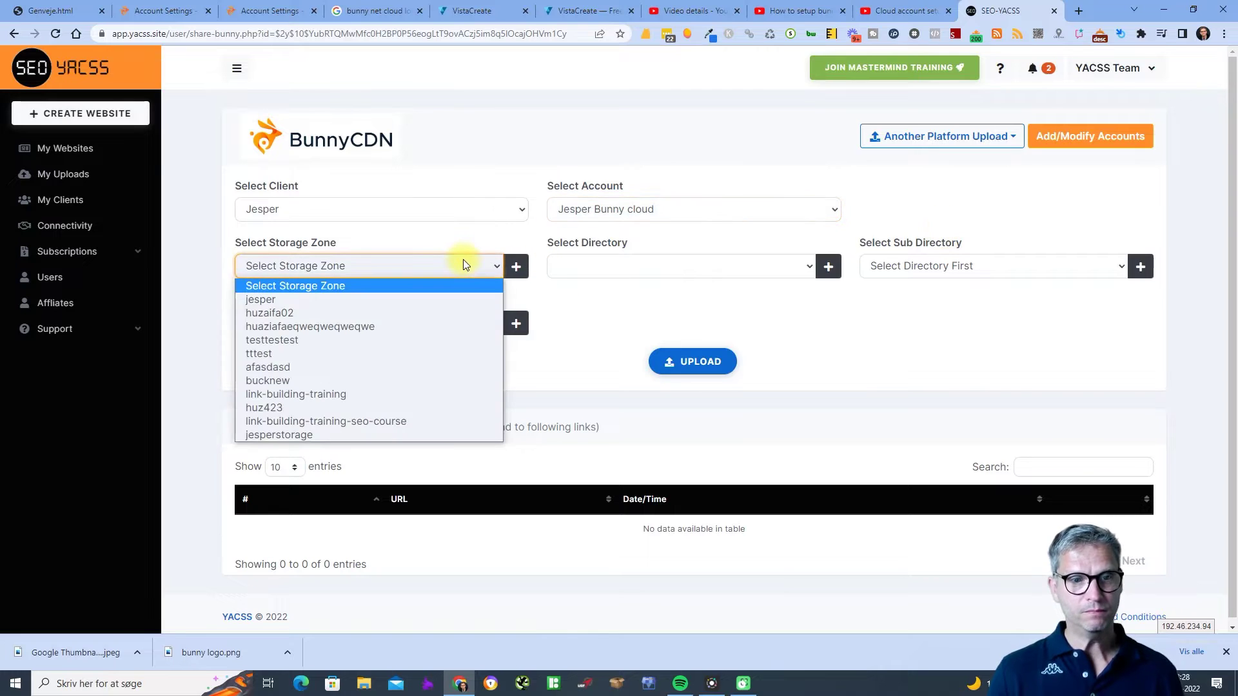
left_click(593, 309)
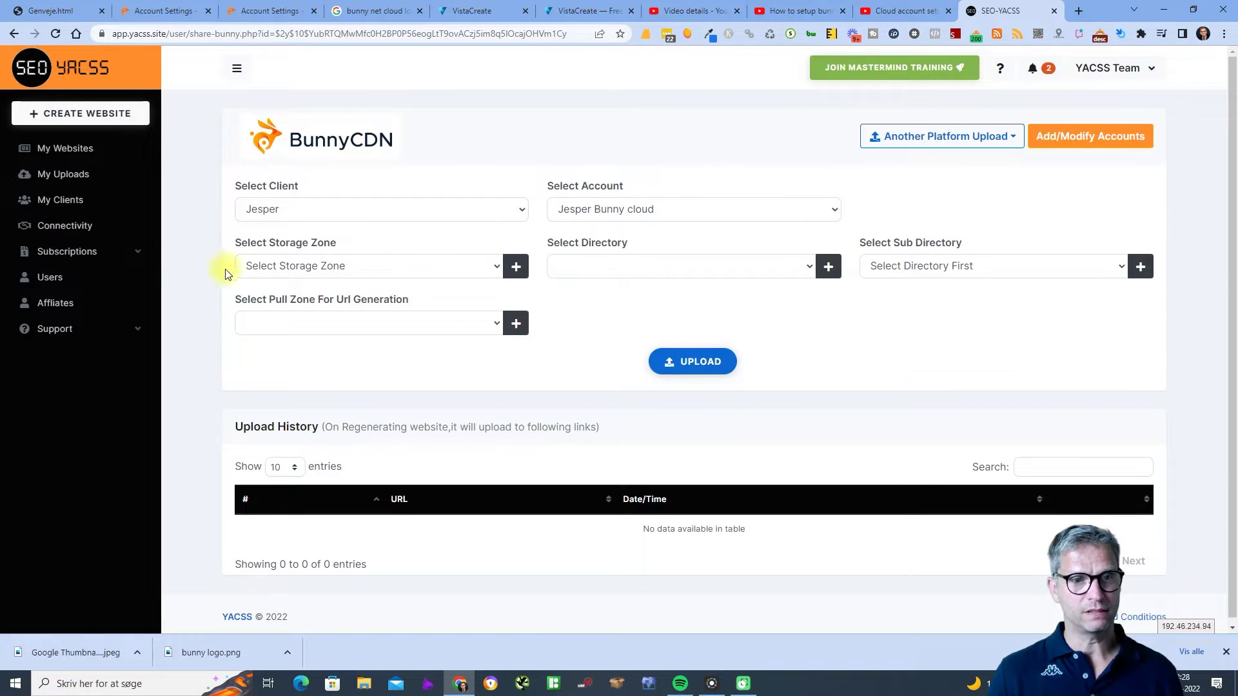
left_click(345, 268)
left_click(345, 268)
left_click(467, 330)
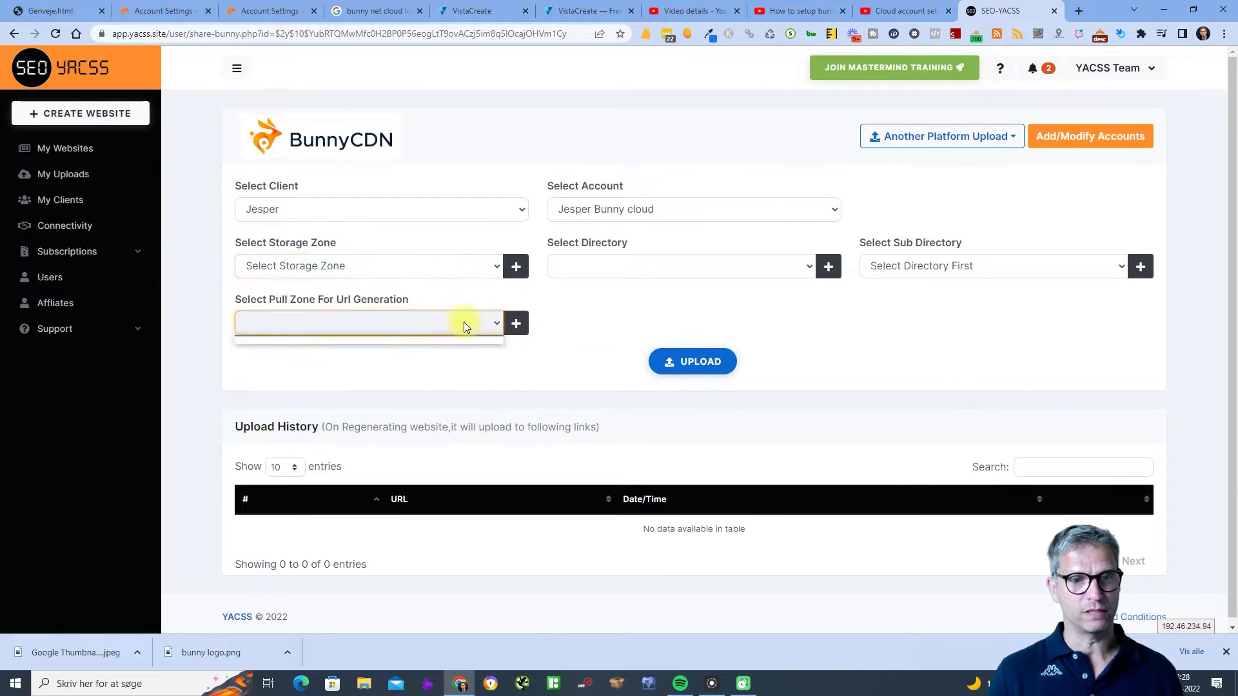
left_click(645, 323)
left_click(378, 324)
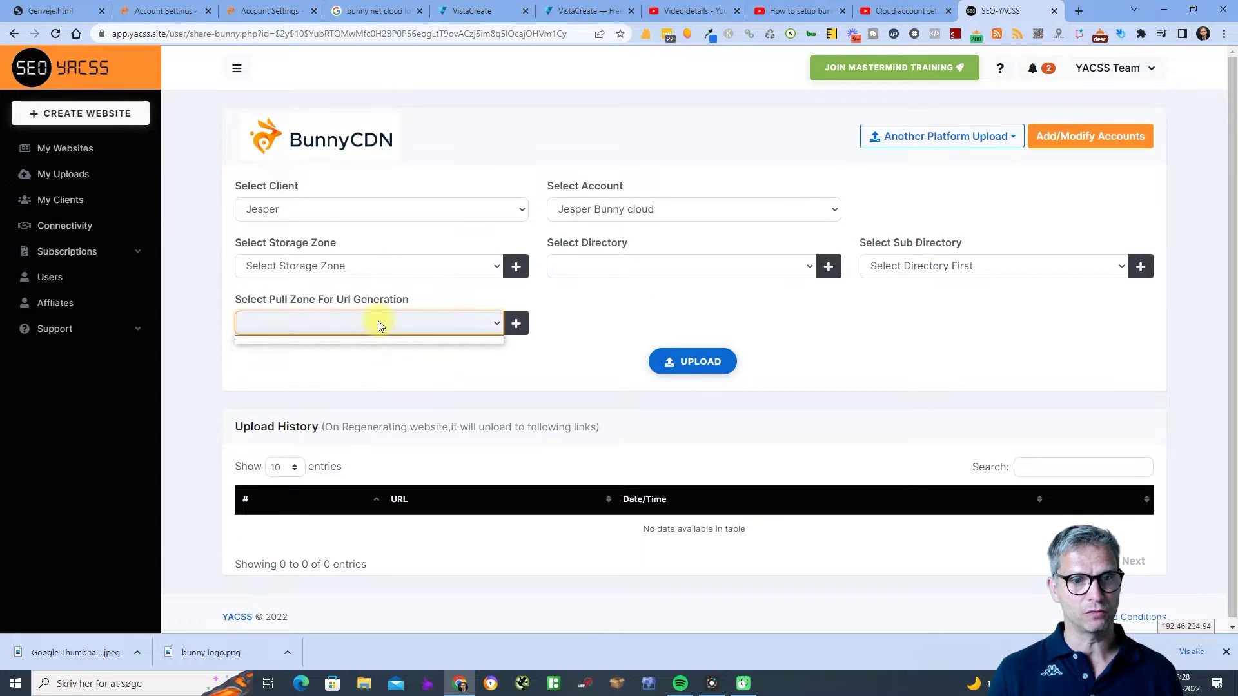
left_click(353, 272)
left_click(308, 296)
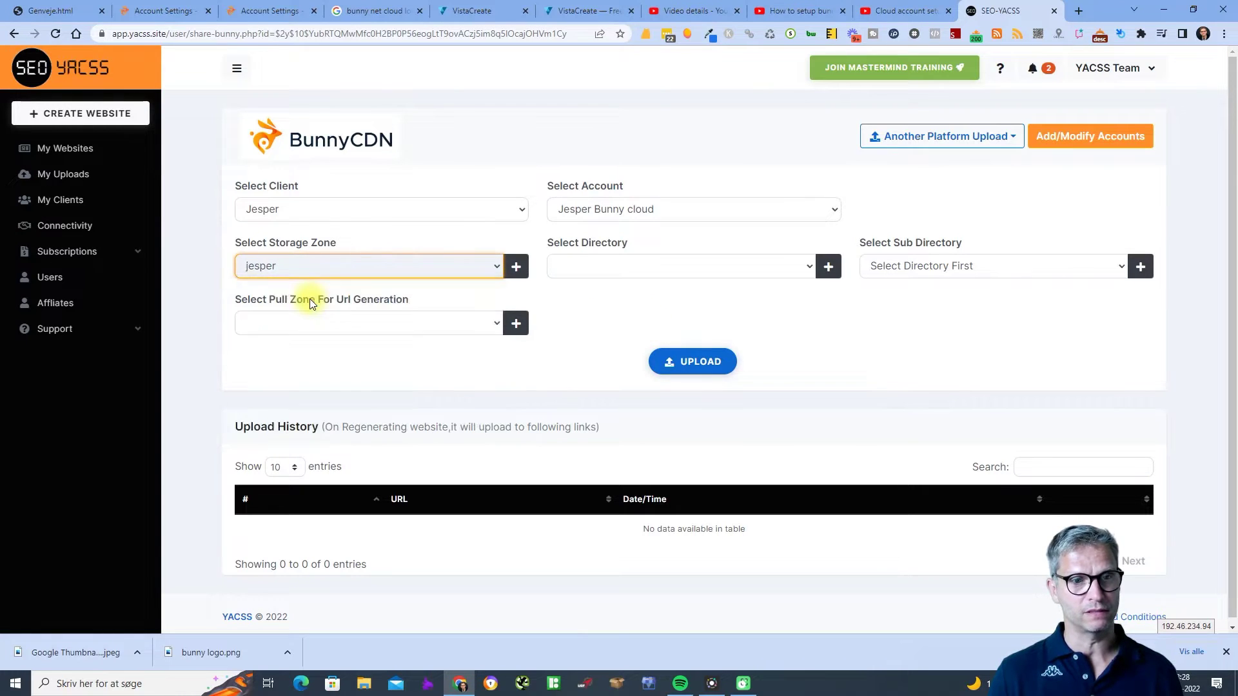
left_click(295, 327)
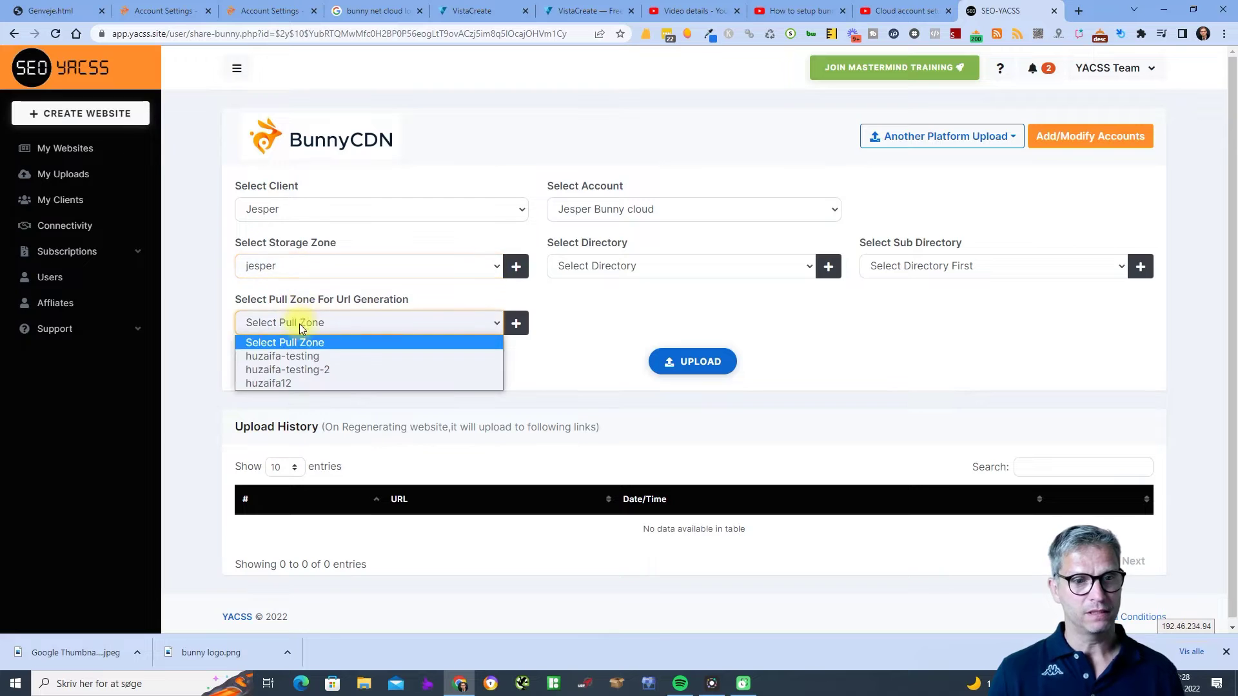
left_click(301, 320)
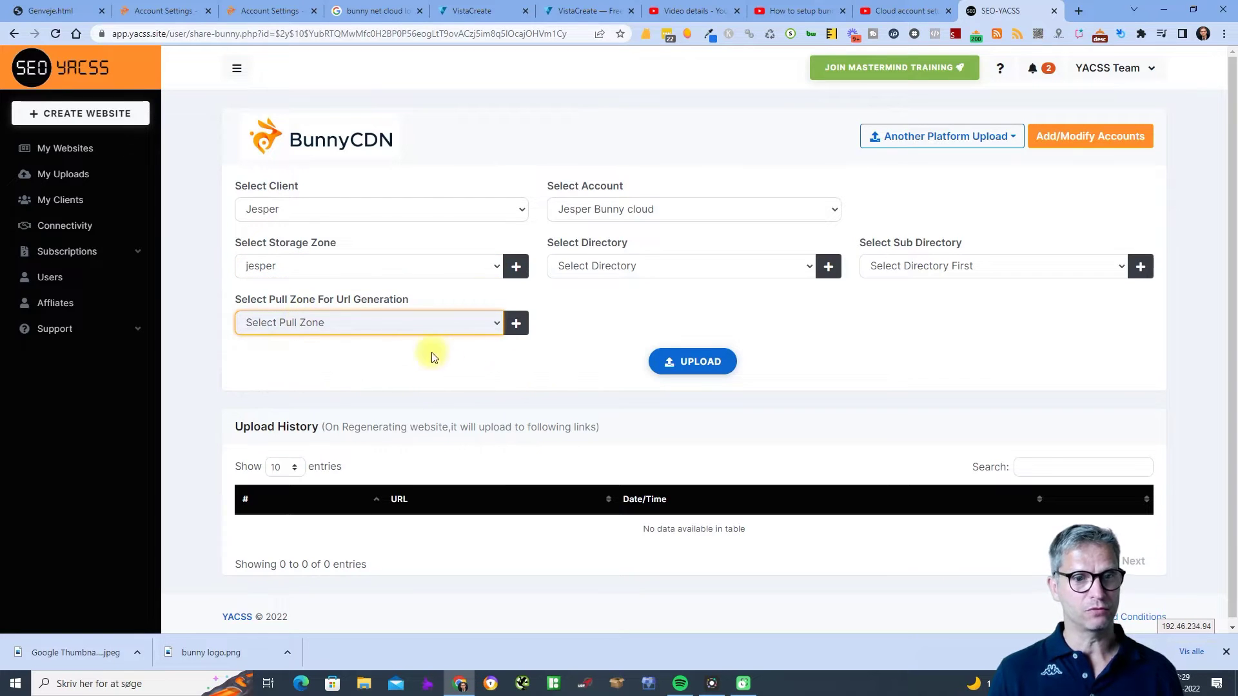
left_click_drag(317, 243, 303, 243)
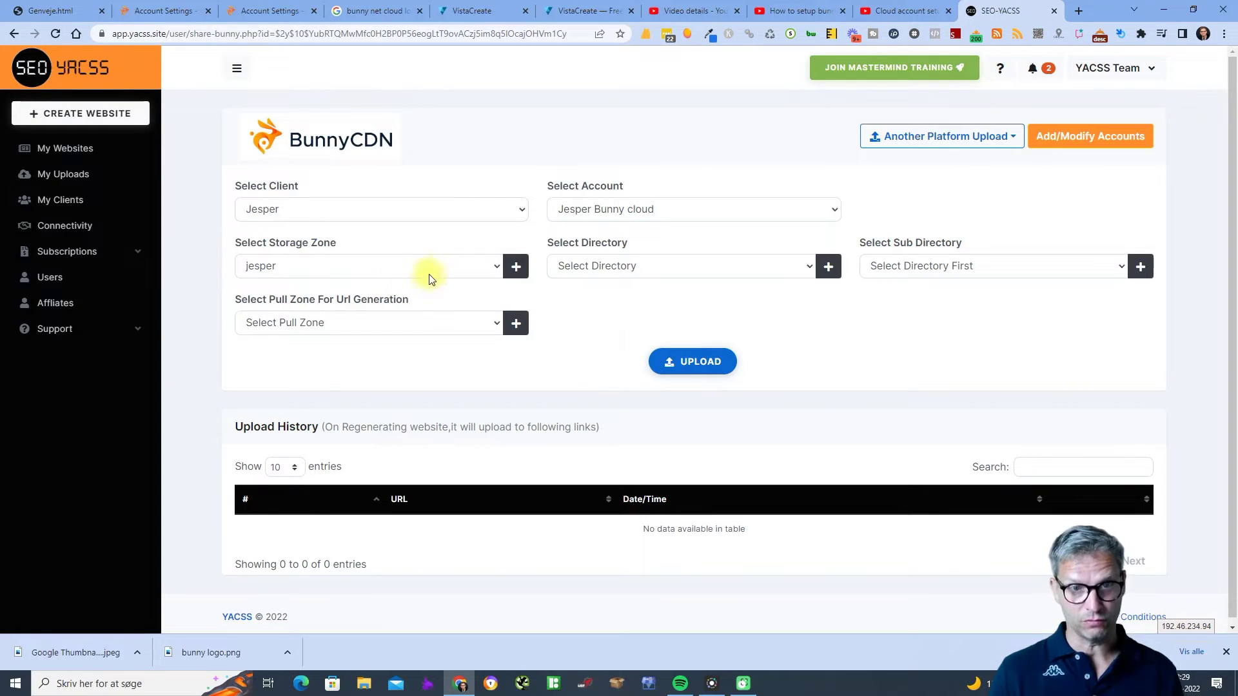
Add the new storage zone jesperstoragezone1 and confirm its pull zone list is empty
left_click(515, 267)
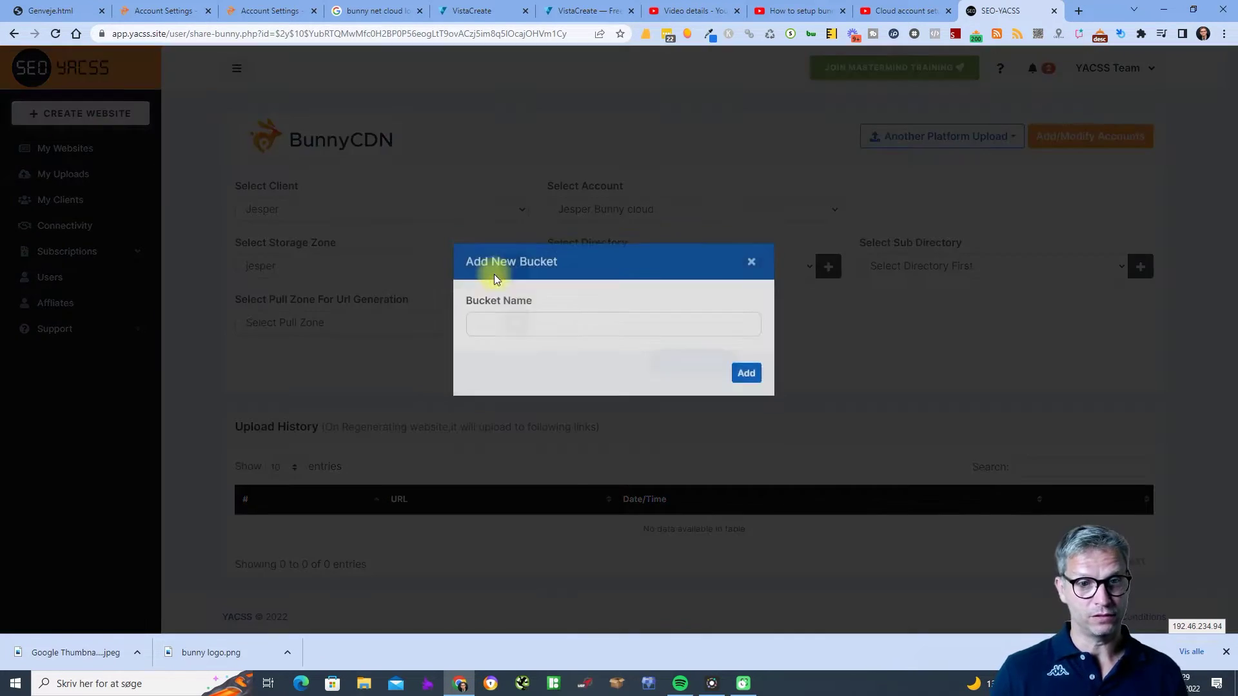
left_click(571, 336)
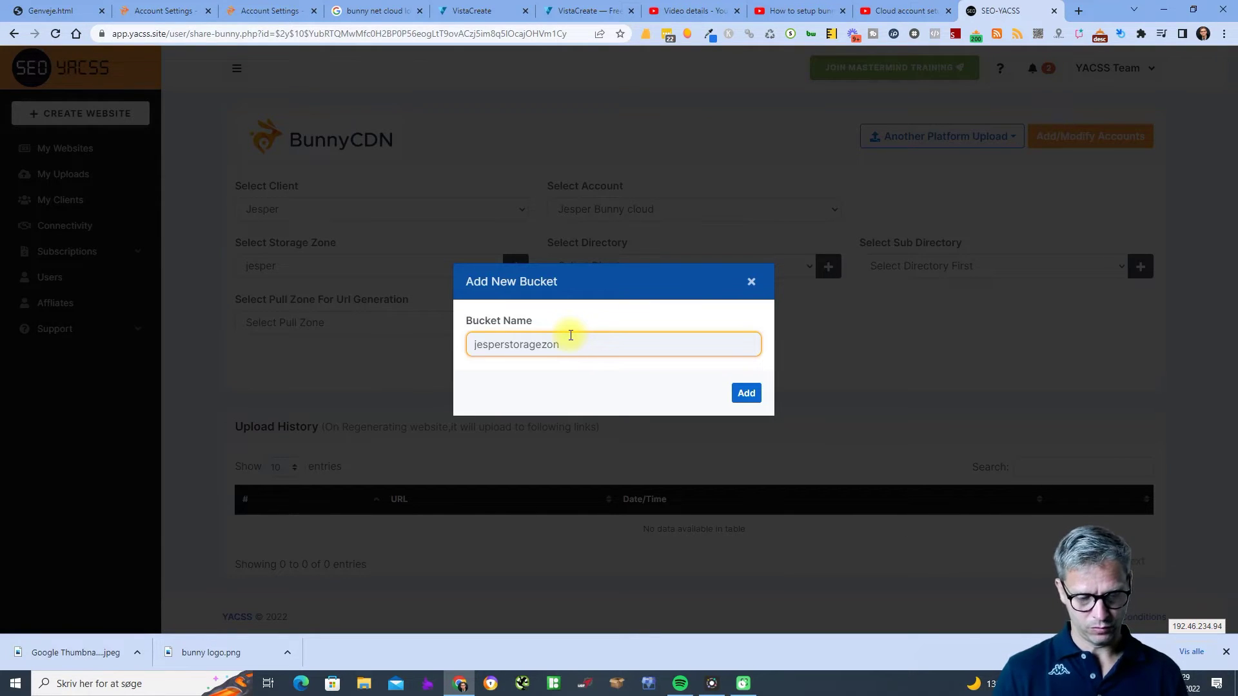
left_click(744, 406)
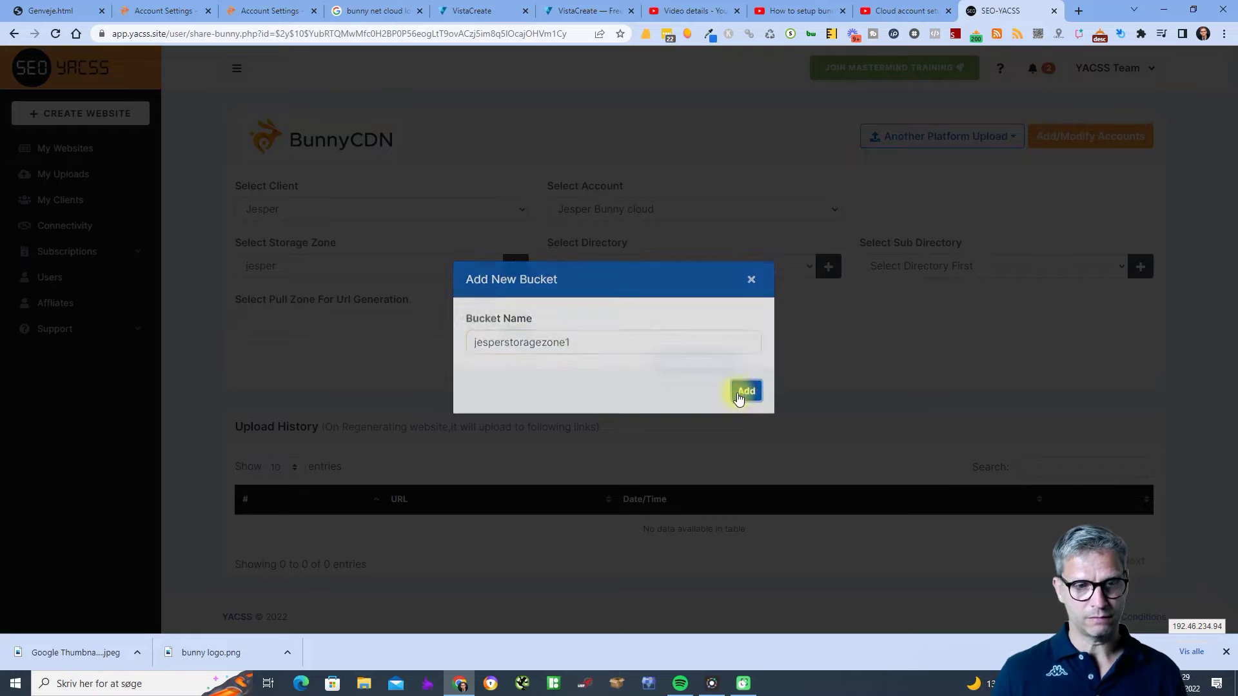
left_click(409, 320)
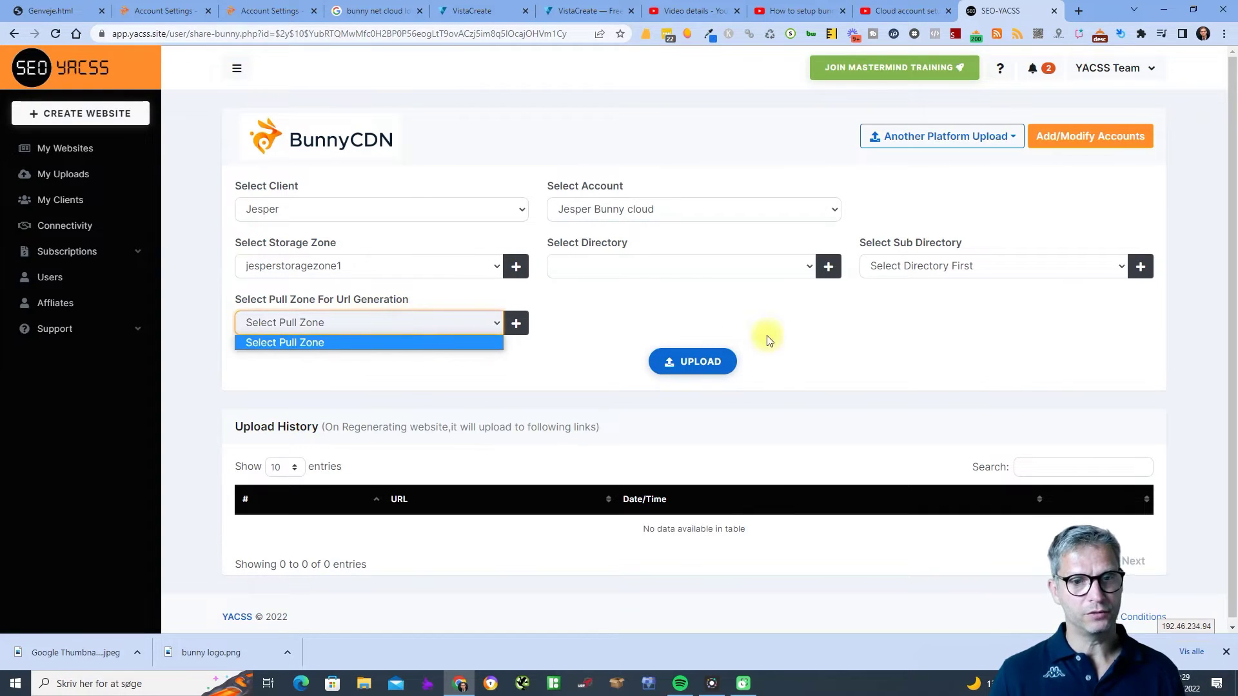
left_click(613, 310)
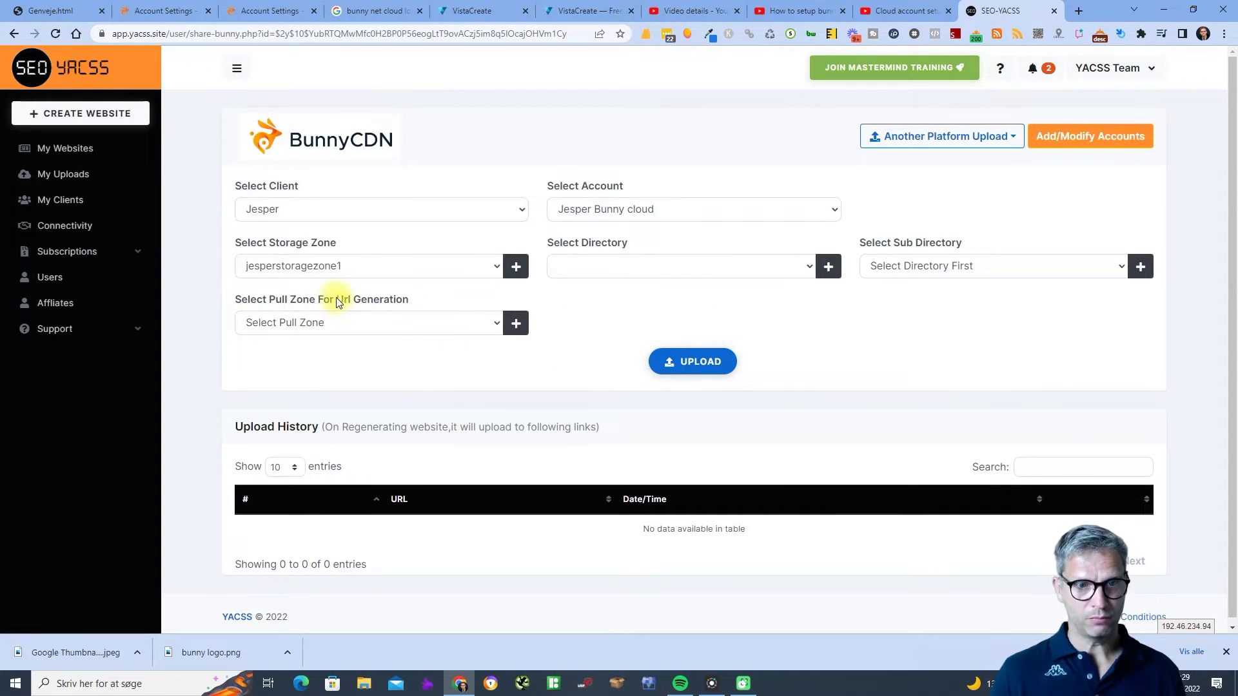
left_click(371, 302)
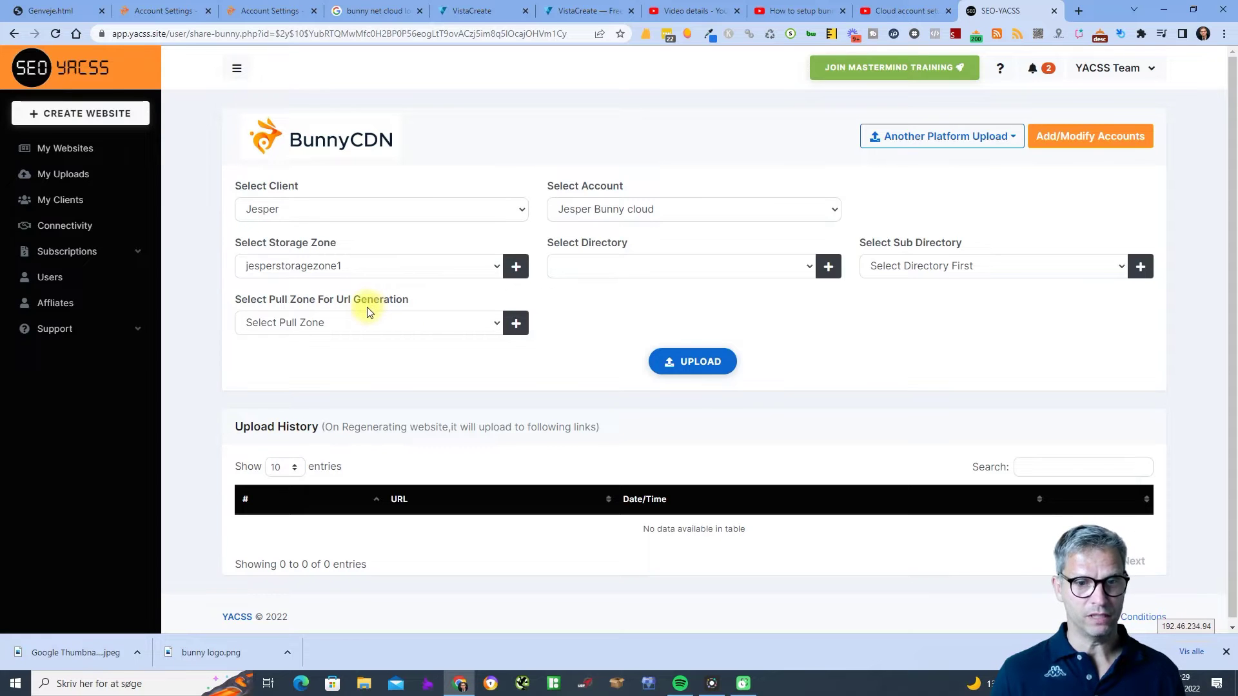
left_click(514, 326)
Create pull zone jesperurlpullzone1, correcting the name to end in 1 before adding
left_click(549, 369)
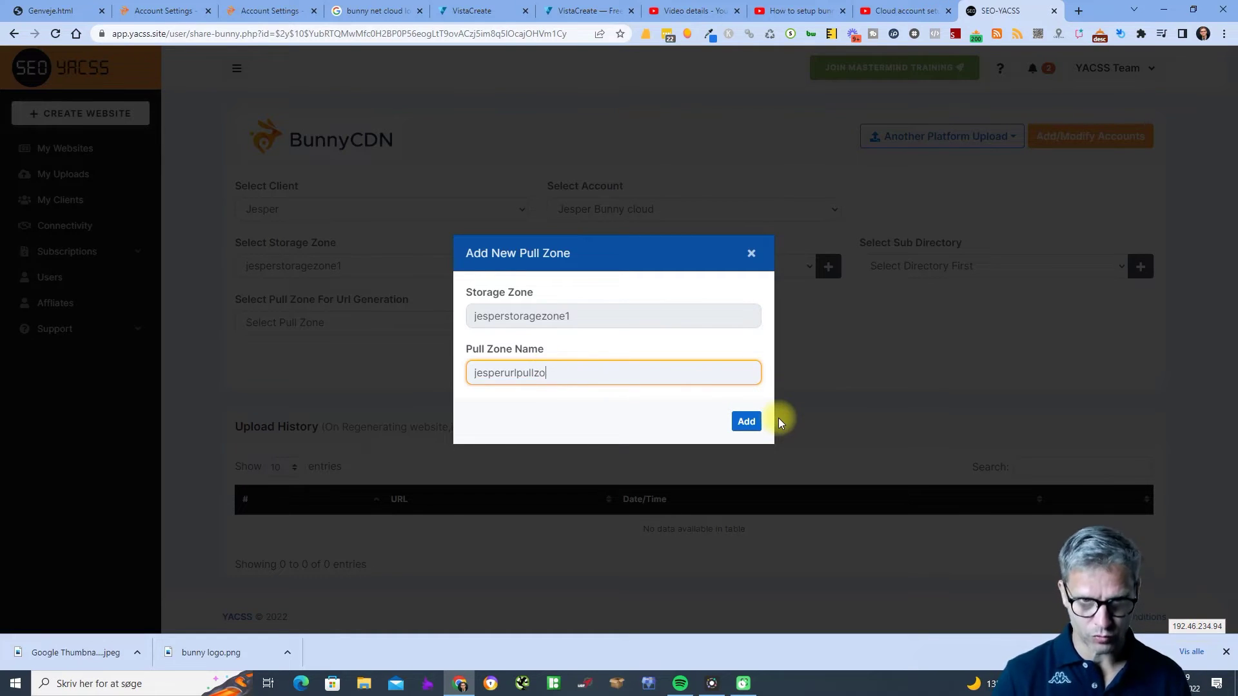
type("ne")
left_click(744, 423)
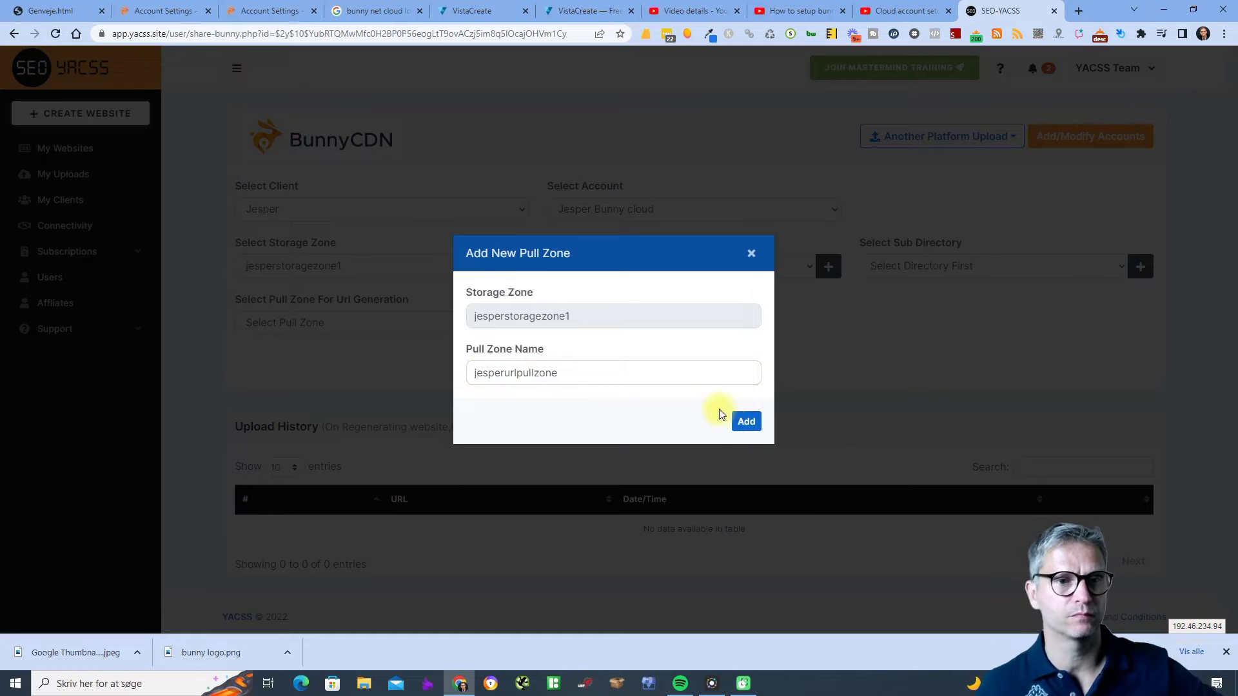
left_click(636, 370)
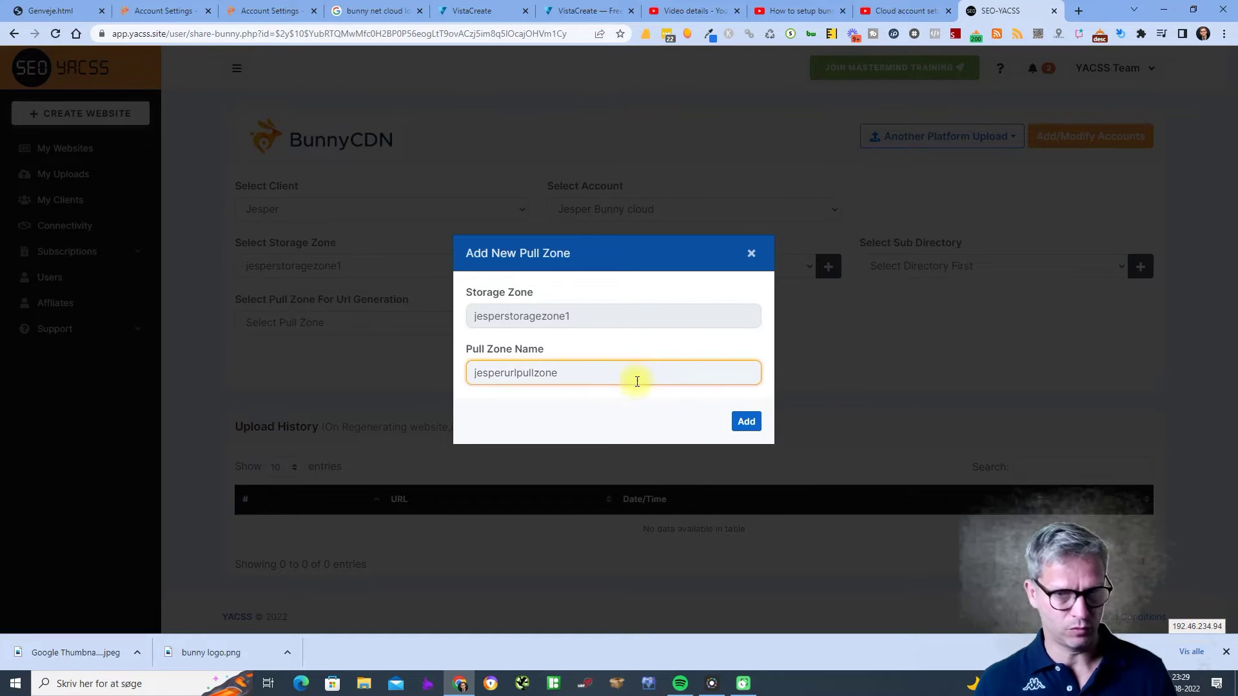
type("1")
left_click(745, 422)
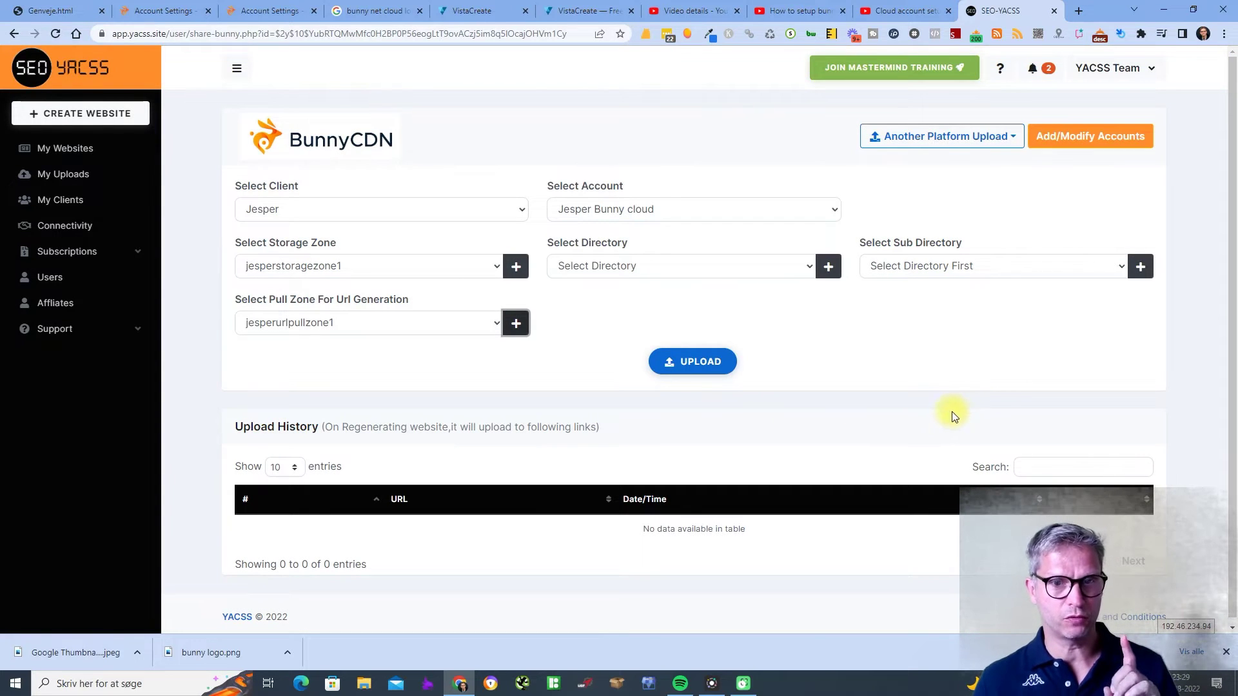
left_click(764, 266)
Upload the test site with no directory and open its b-cdn.net 1.html link
left_click(783, 332)
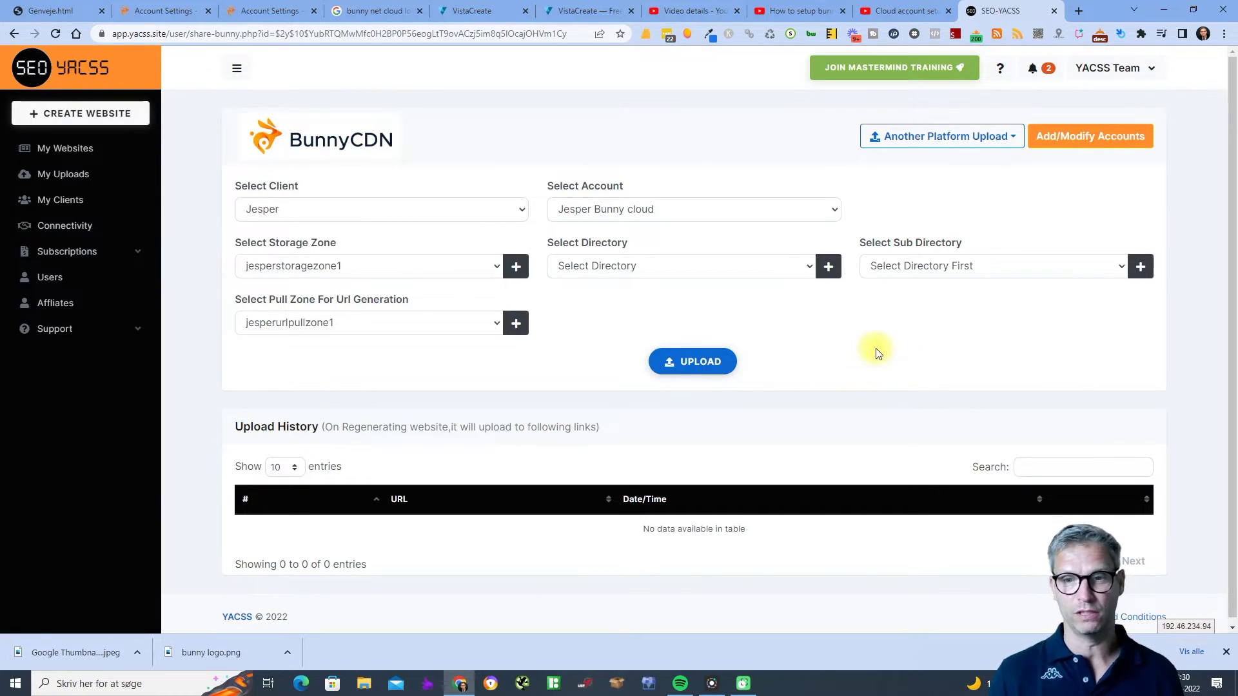
left_click(664, 369)
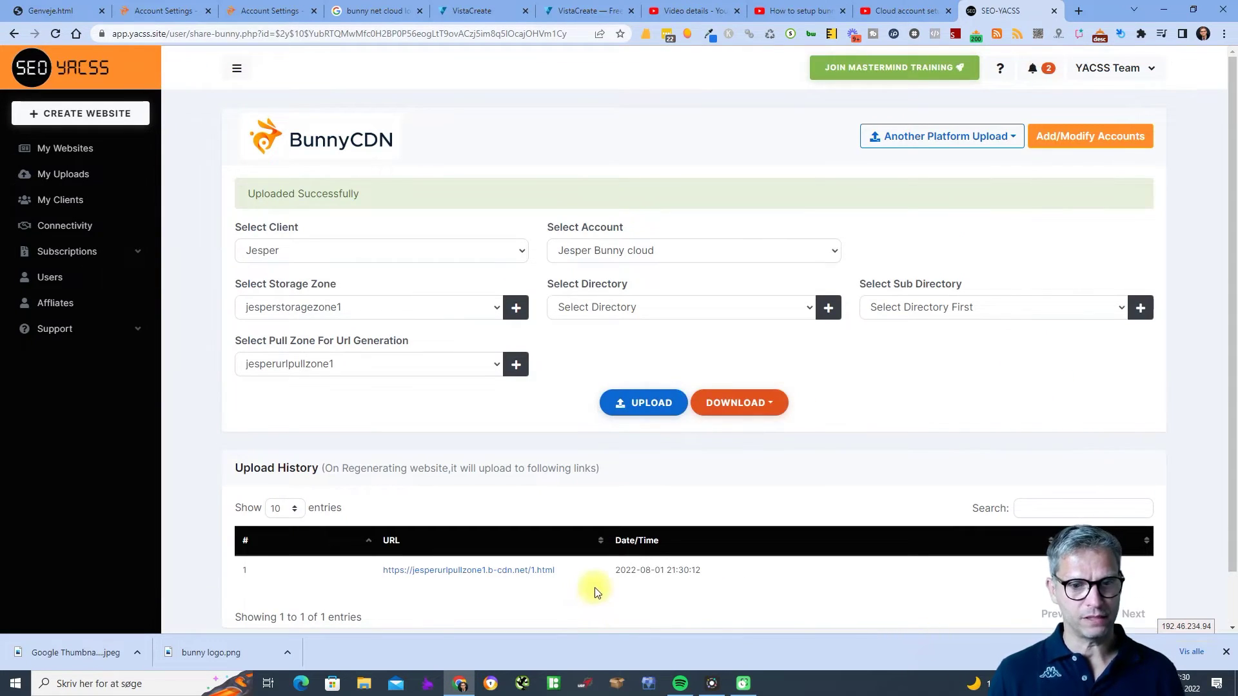
scroll(594, 587, "down", 1)
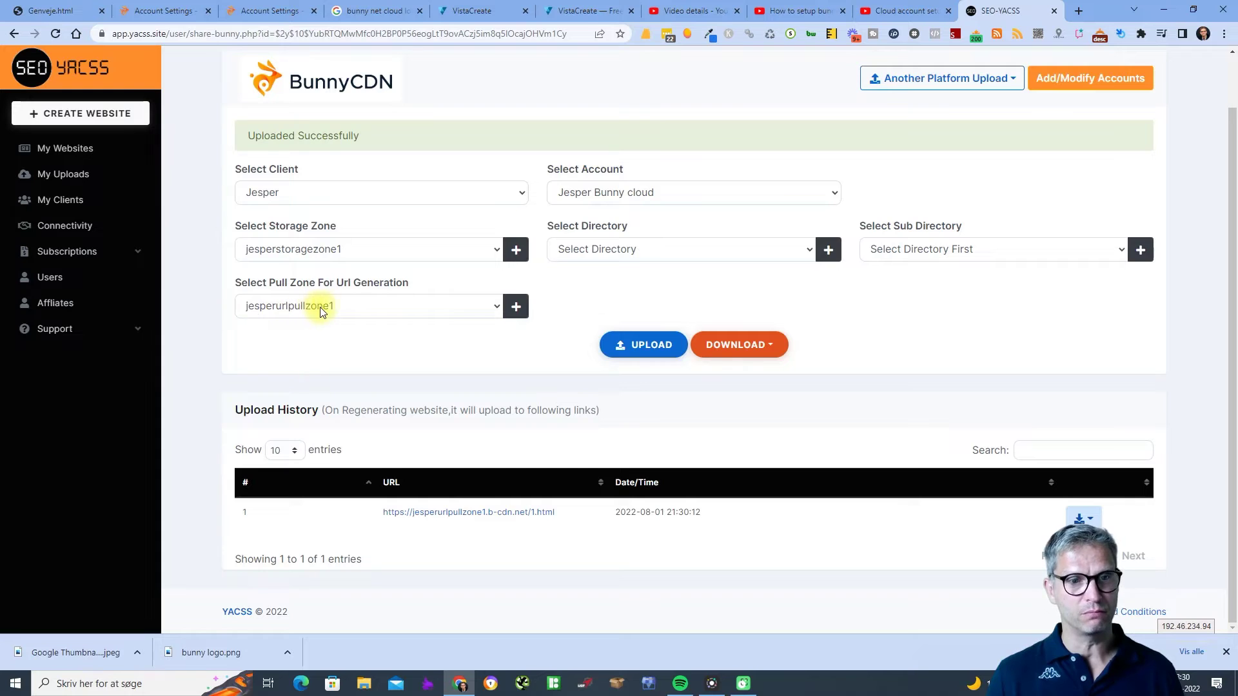
left_click(475, 513)
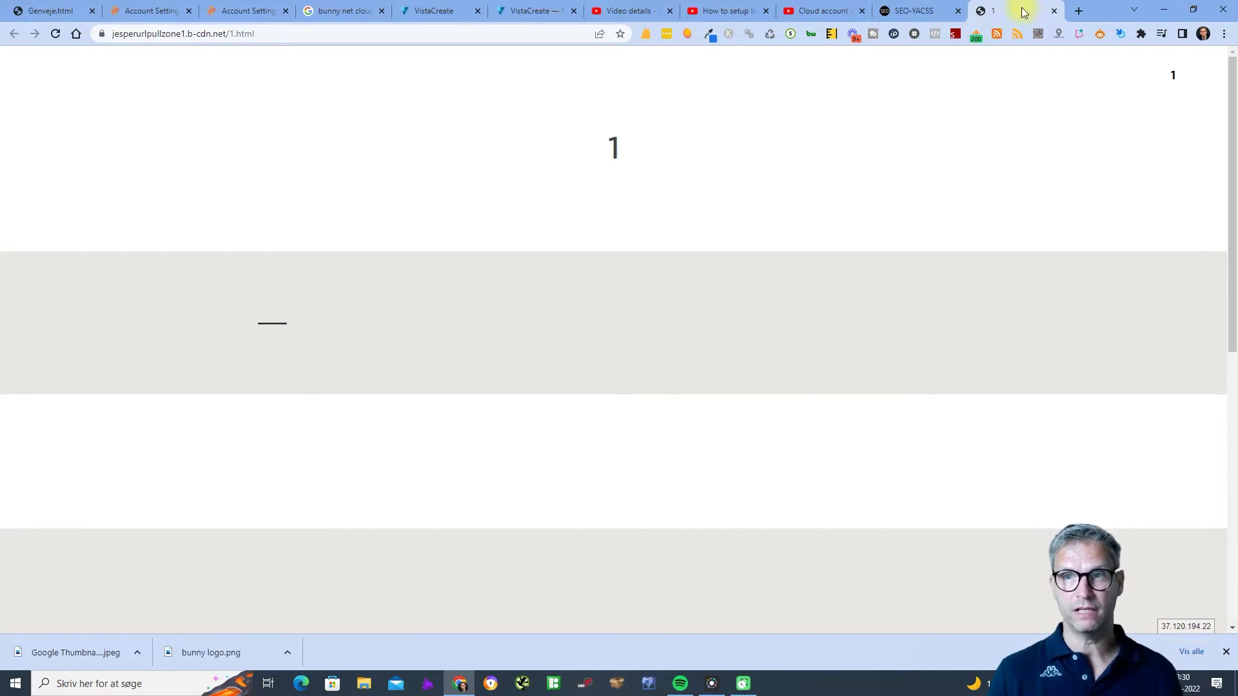
Switch back to the SEO-YACSS BunnyCDN upload tab and open the Select Directory list
left_click(909, 11)
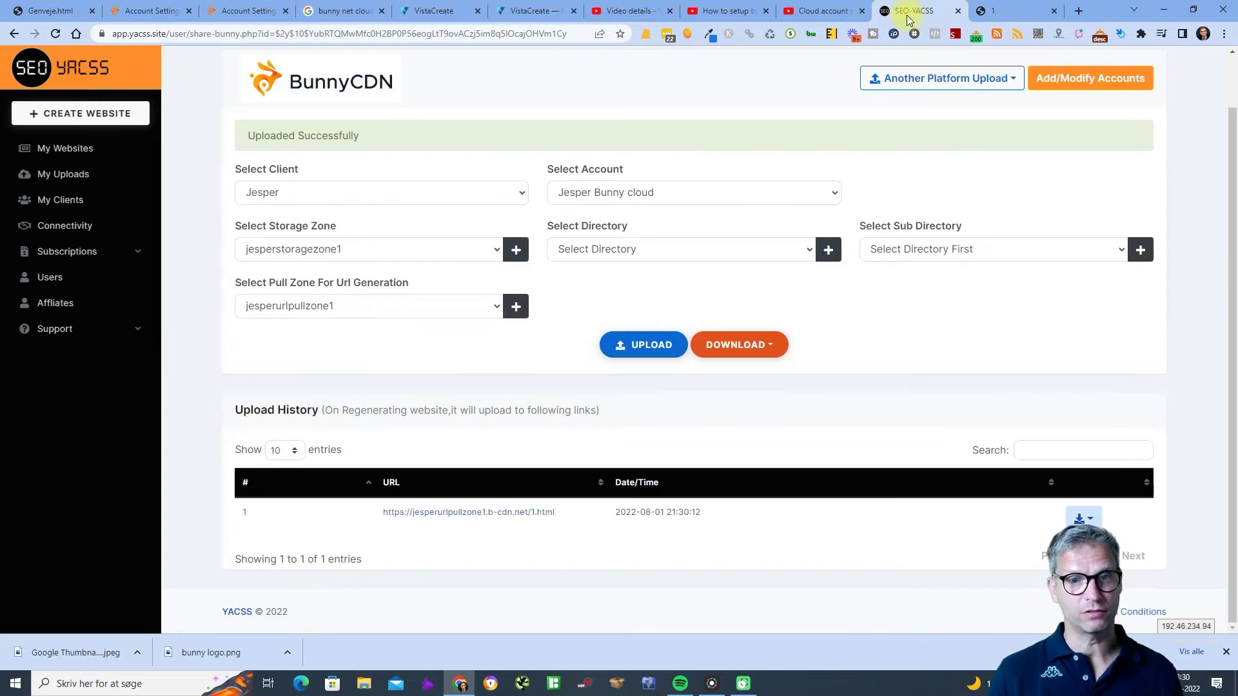
left_click(765, 248)
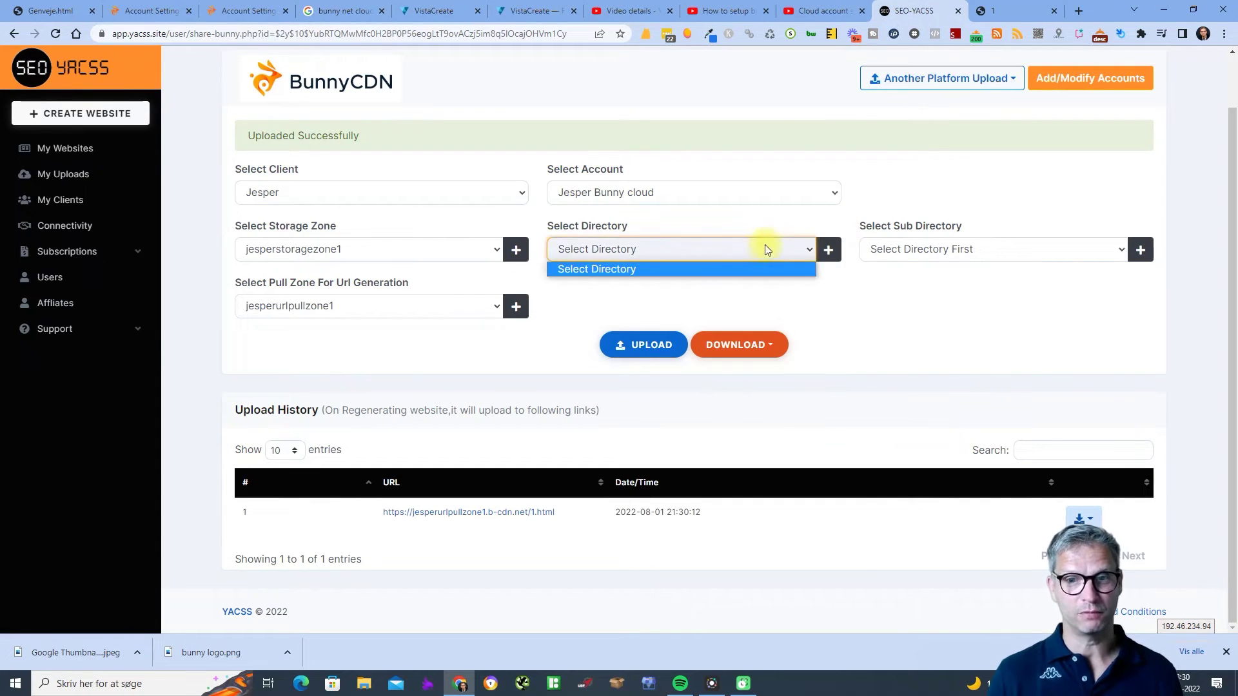
Add directory 'directoryname', upload the site into it, confirm, and open its new 1.html link
left_click(928, 305)
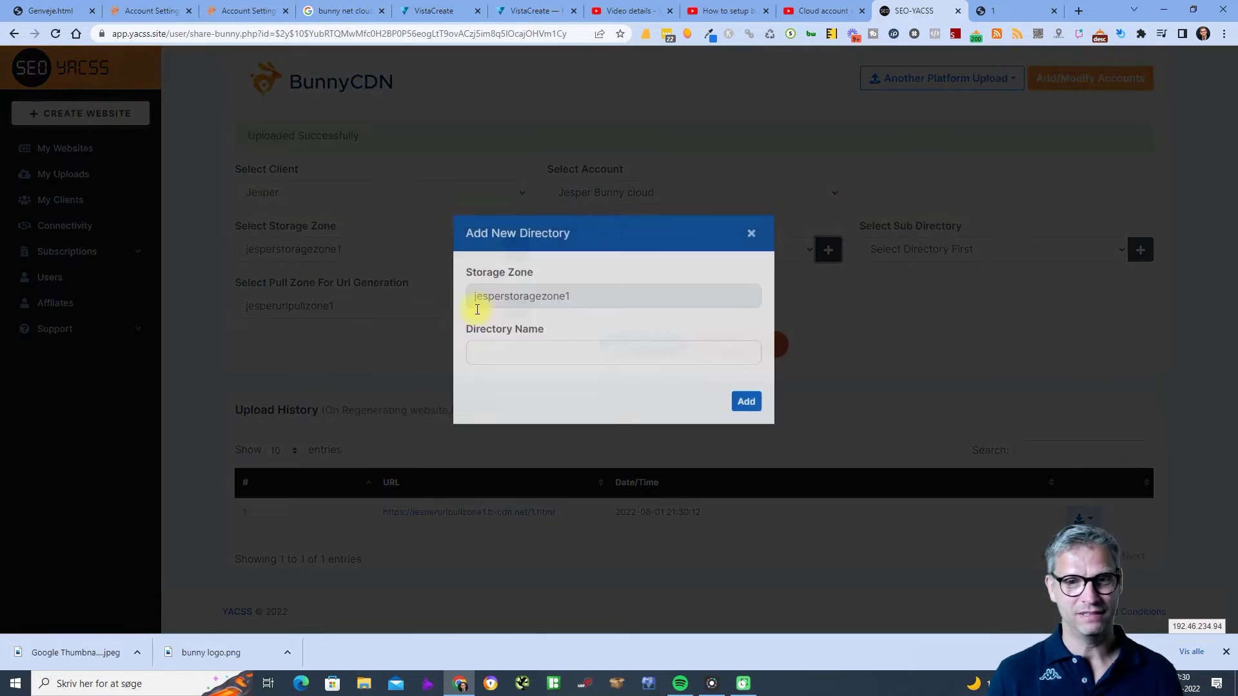
left_click(487, 364)
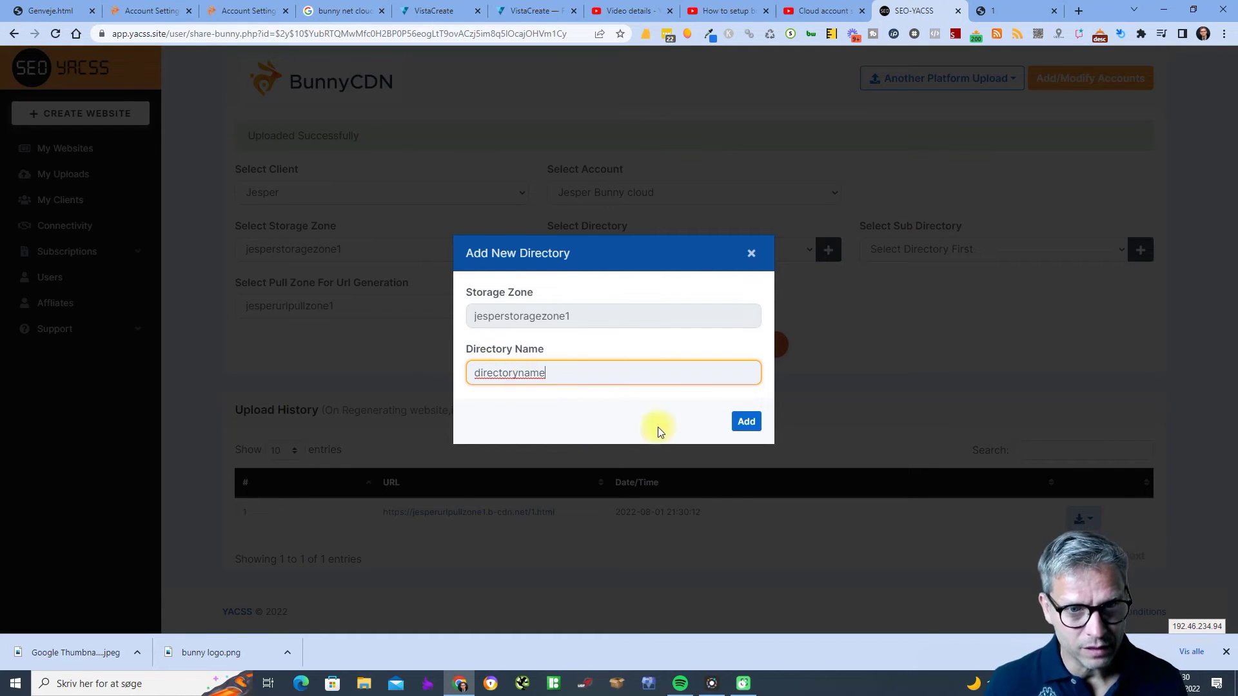
left_click(751, 424)
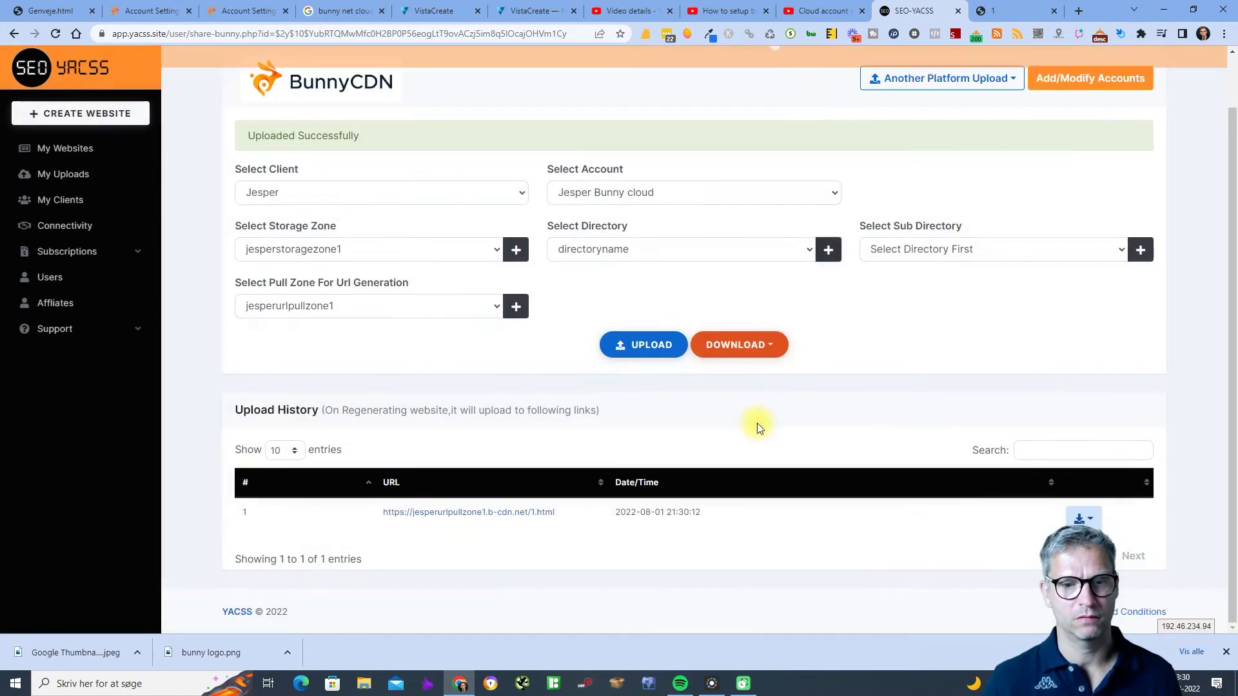
left_click(641, 345)
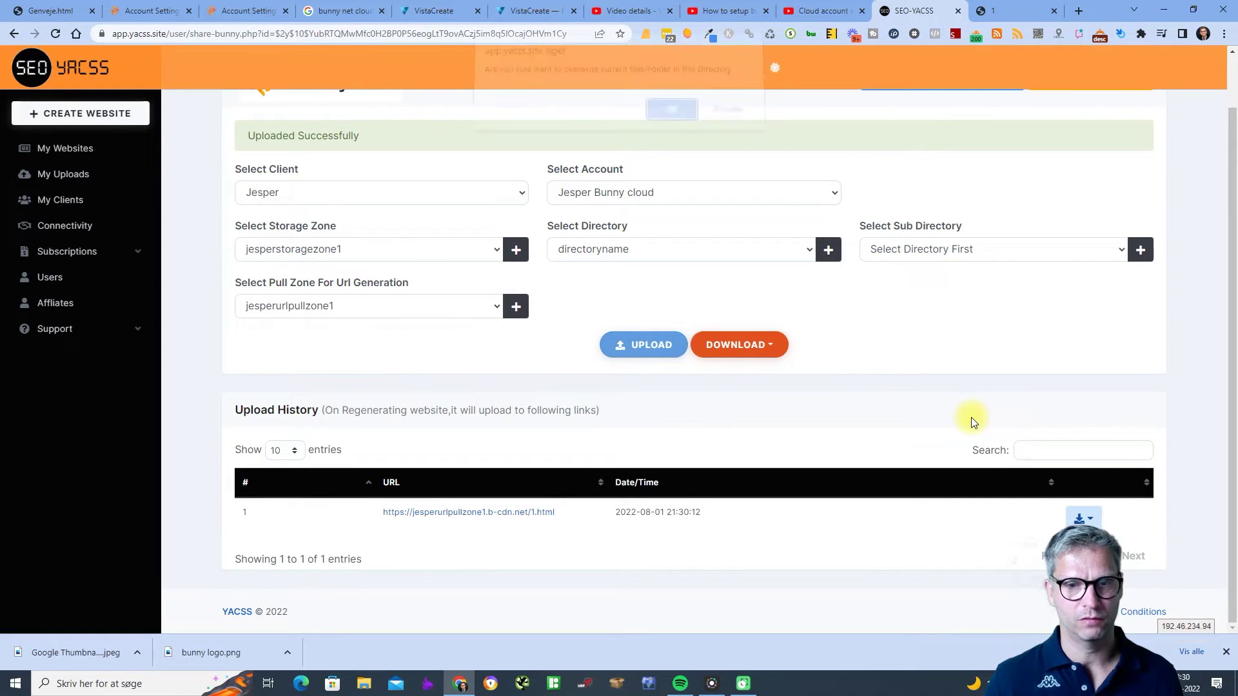
left_click(671, 111)
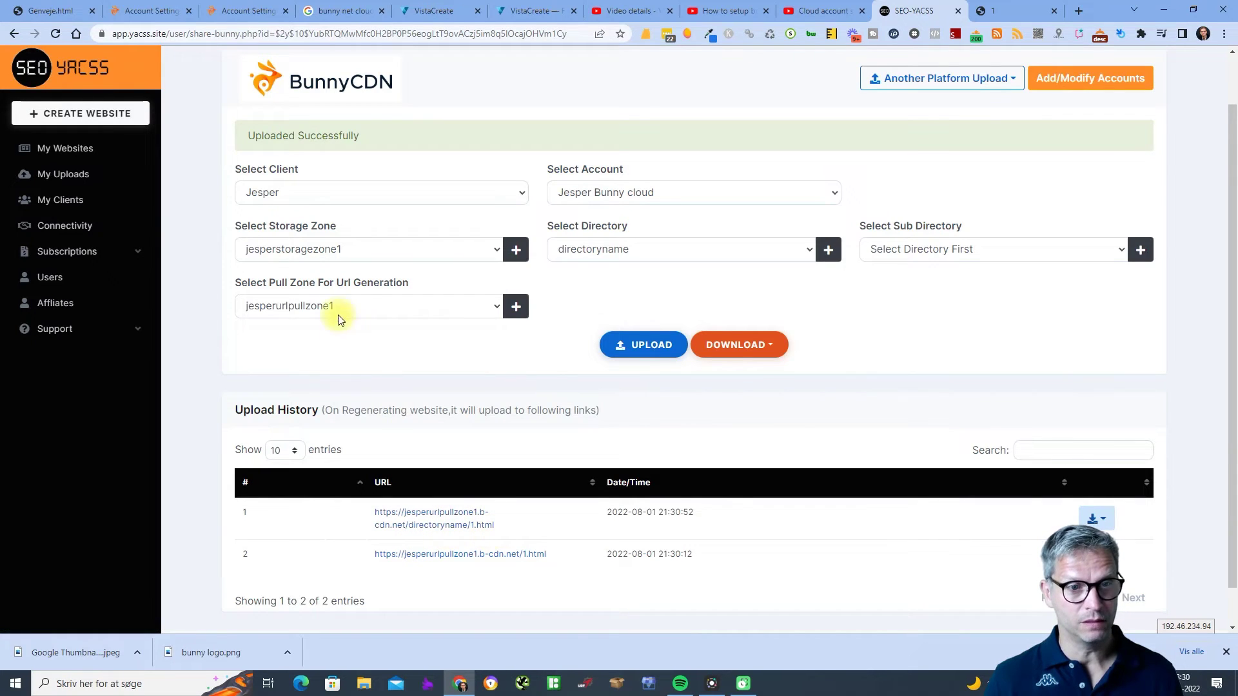
left_click(436, 516)
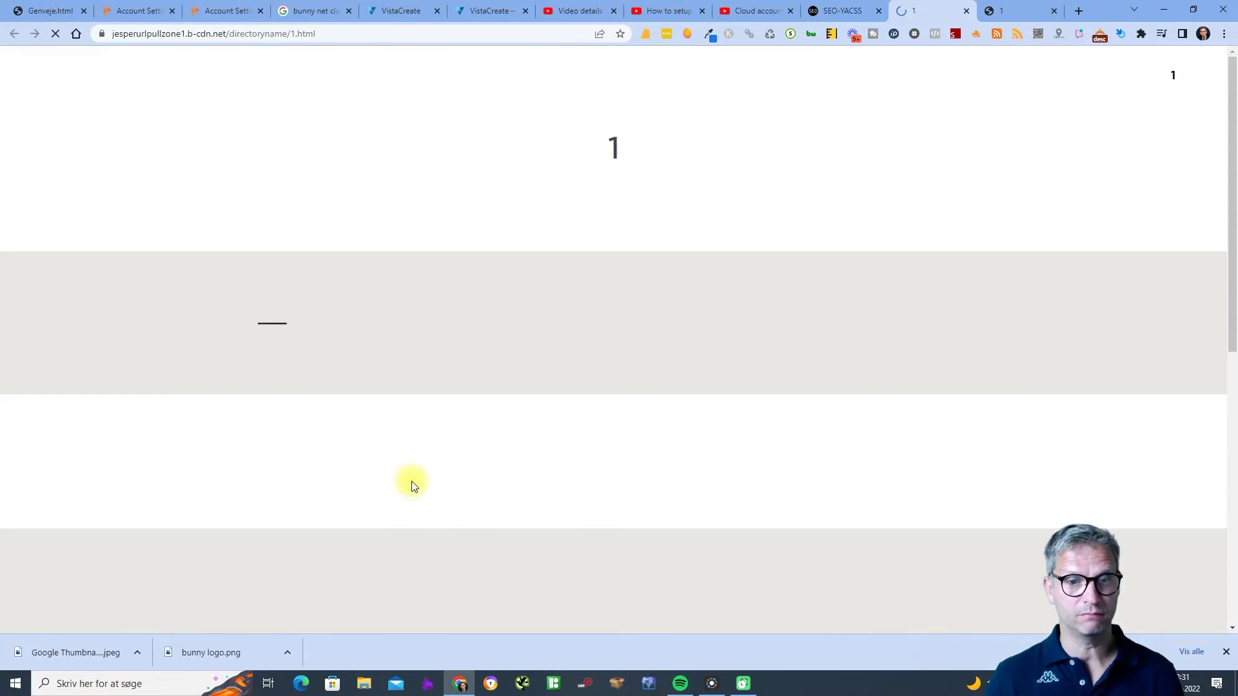
Check the directoryname address, then view Mangools metrics for the root 1.html exact URL
left_click(244, 36)
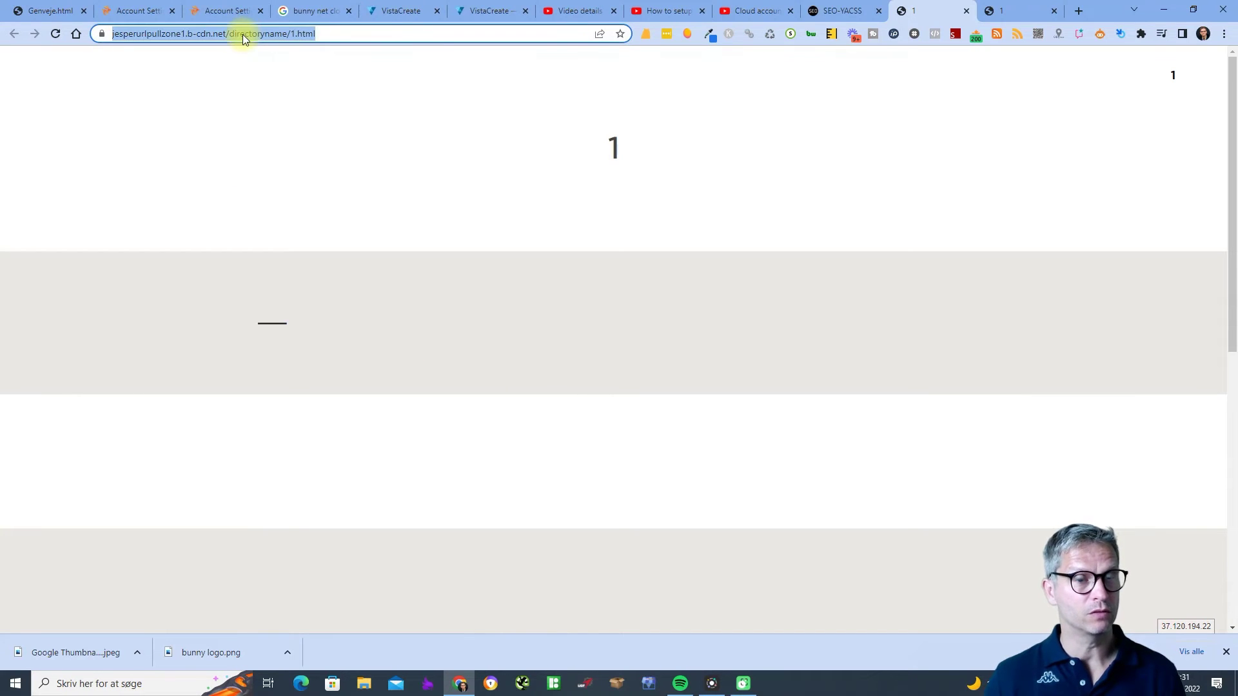
left_click(245, 34)
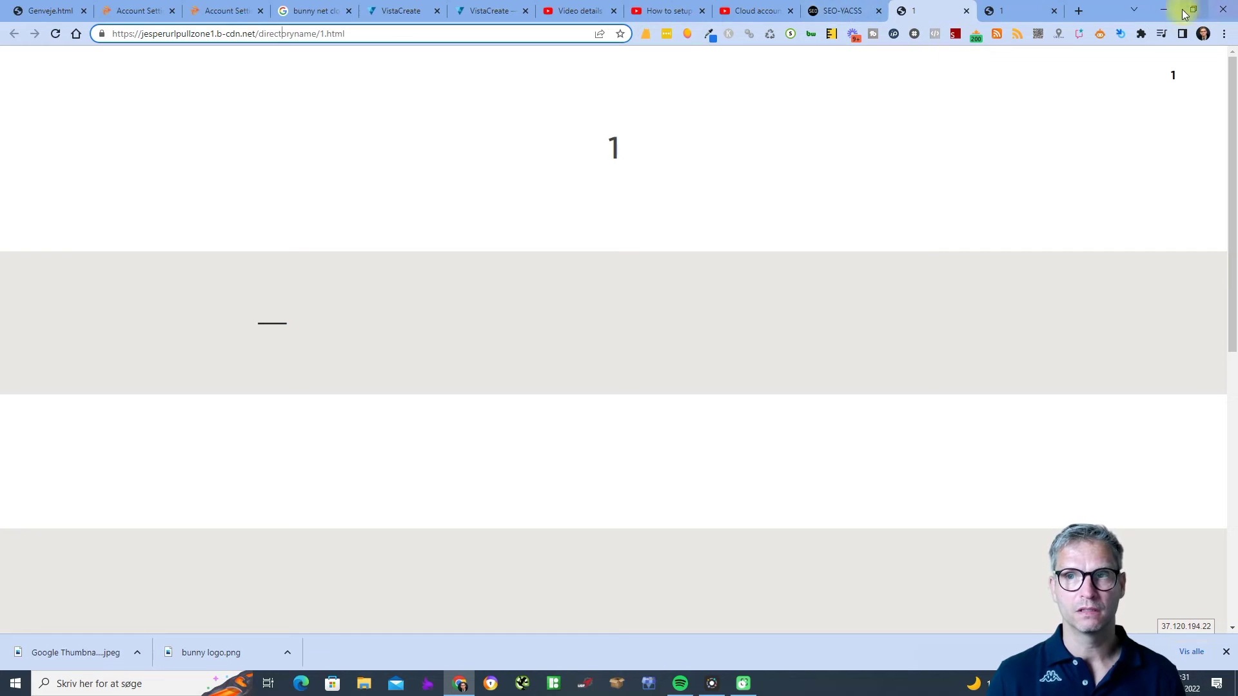
left_click(1030, 11)
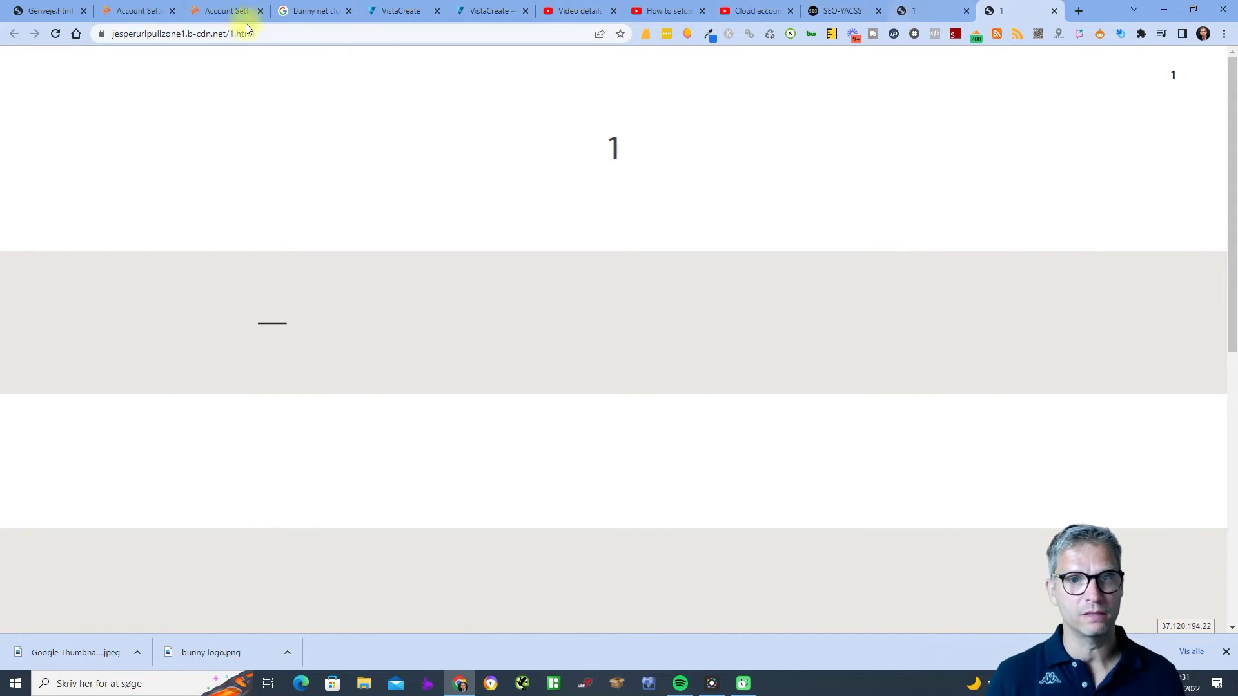
left_click(688, 35)
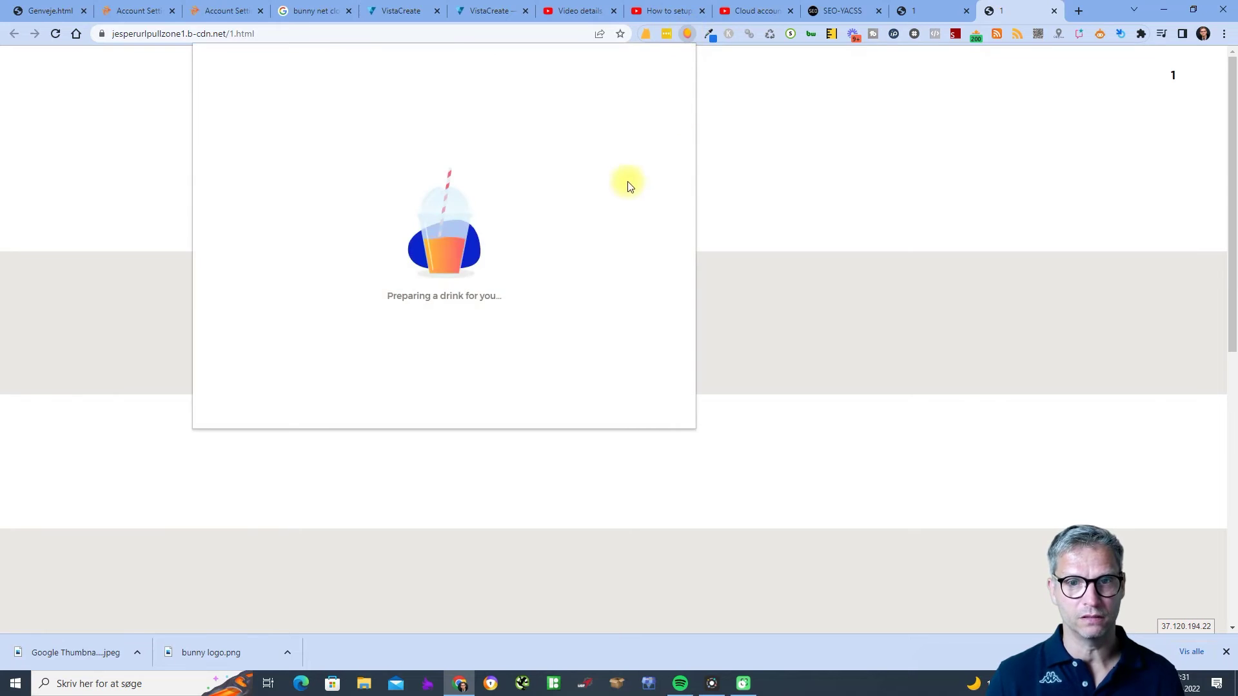
left_click(658, 116)
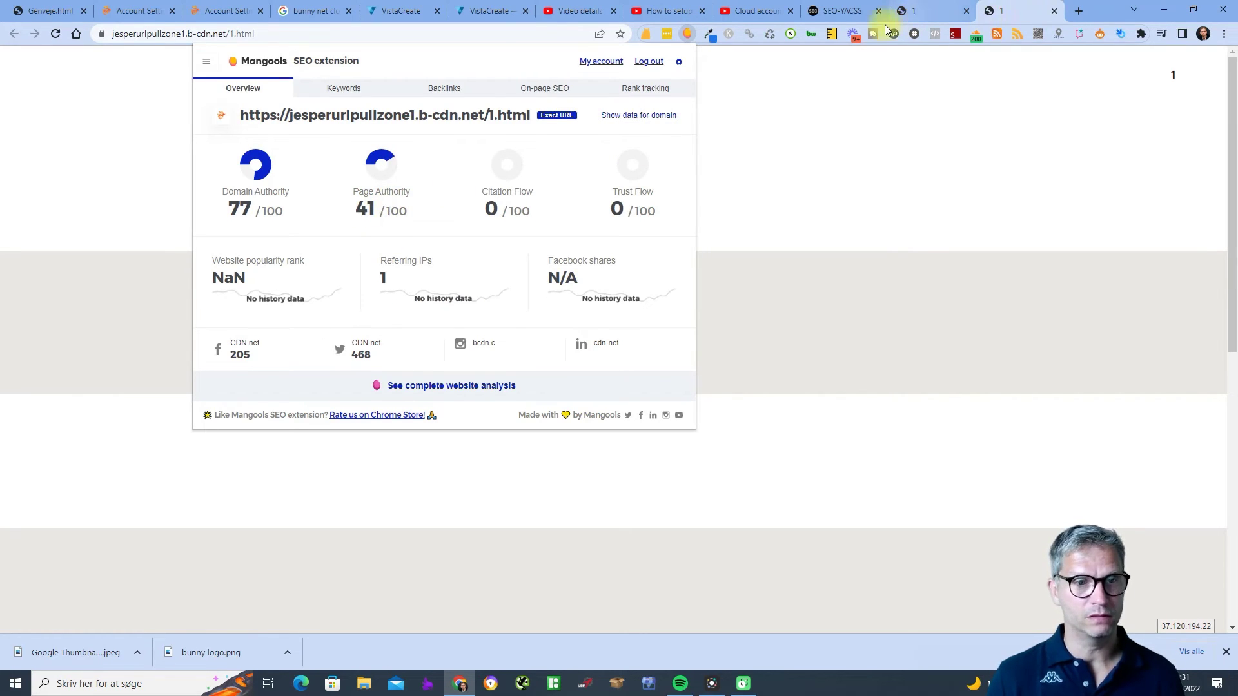
View Mangools exact-URL metrics for the directoryname/1.html page, then return to the upload page
left_click(922, 11)
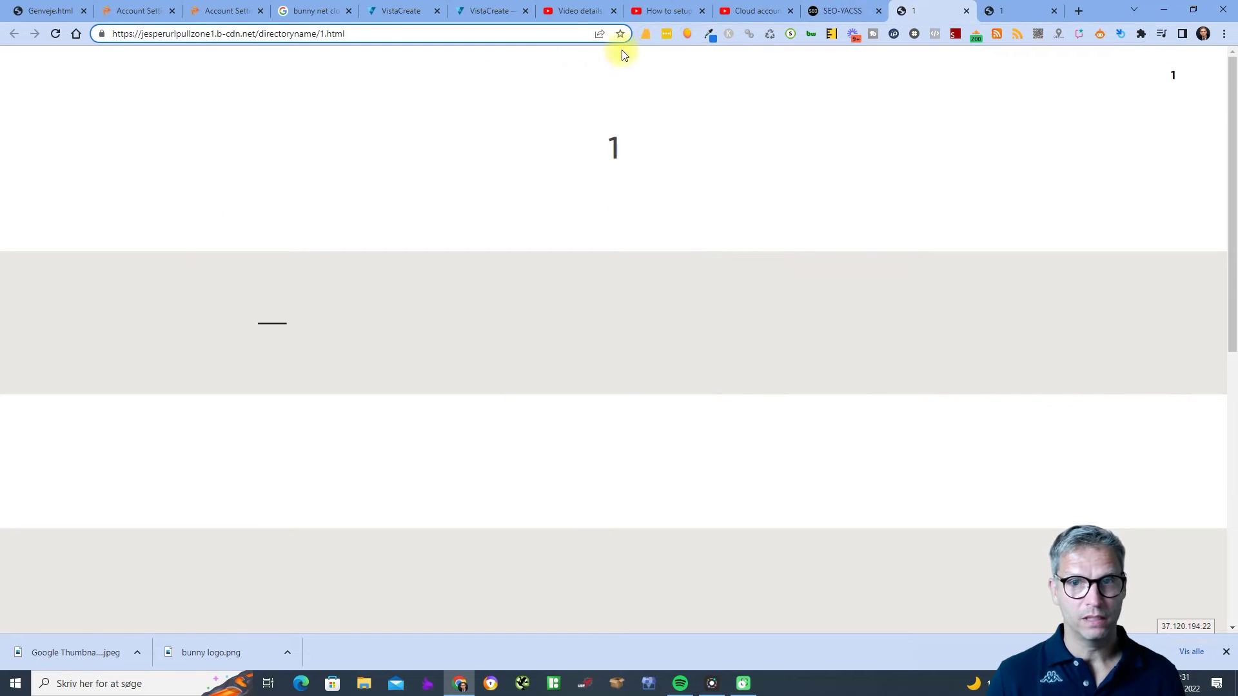
left_click(689, 34)
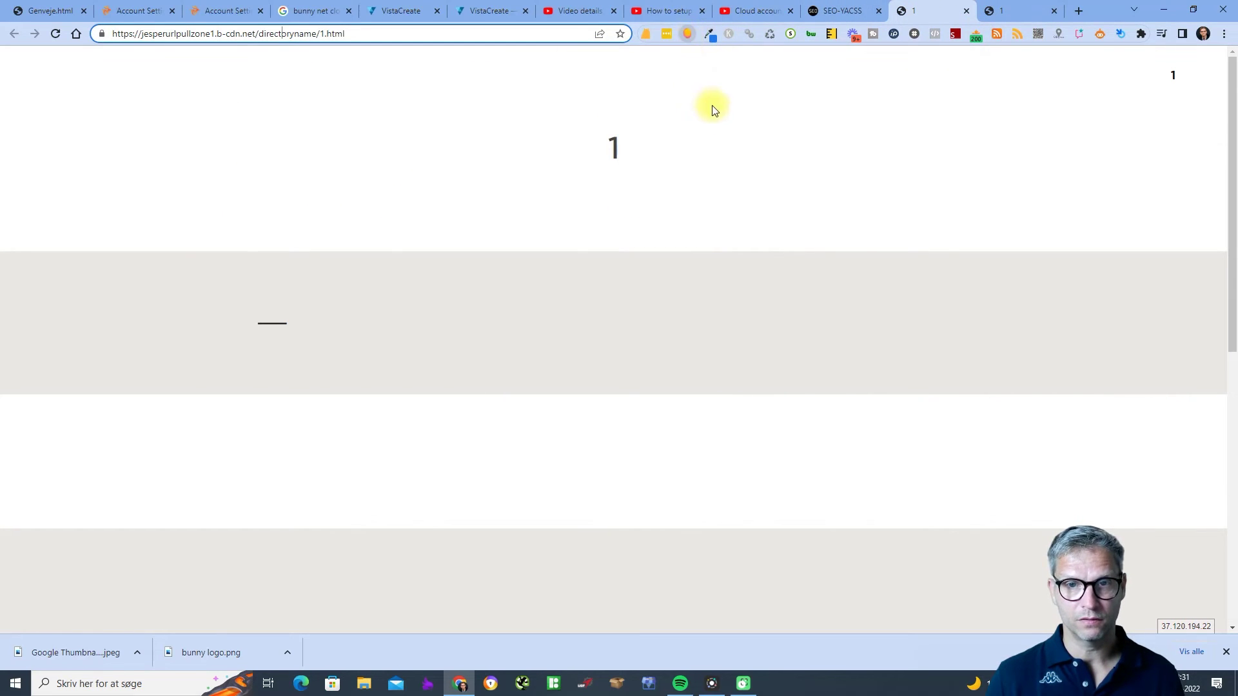
left_click(655, 117)
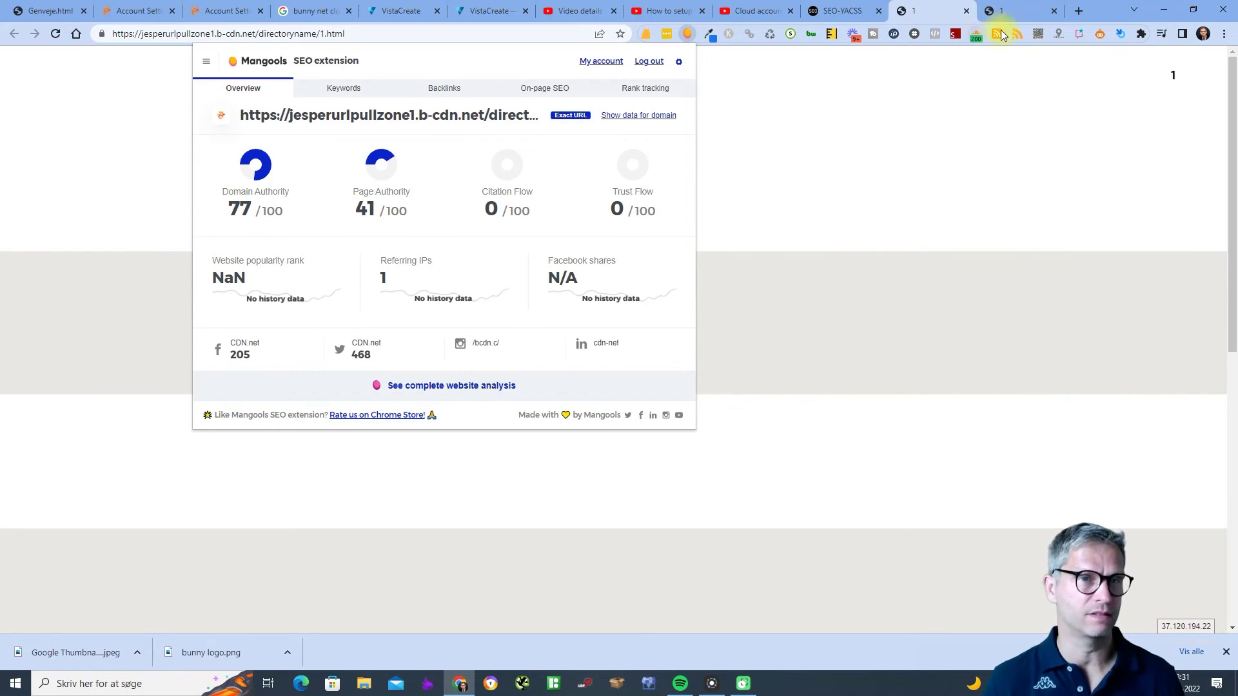
left_click(1010, 12)
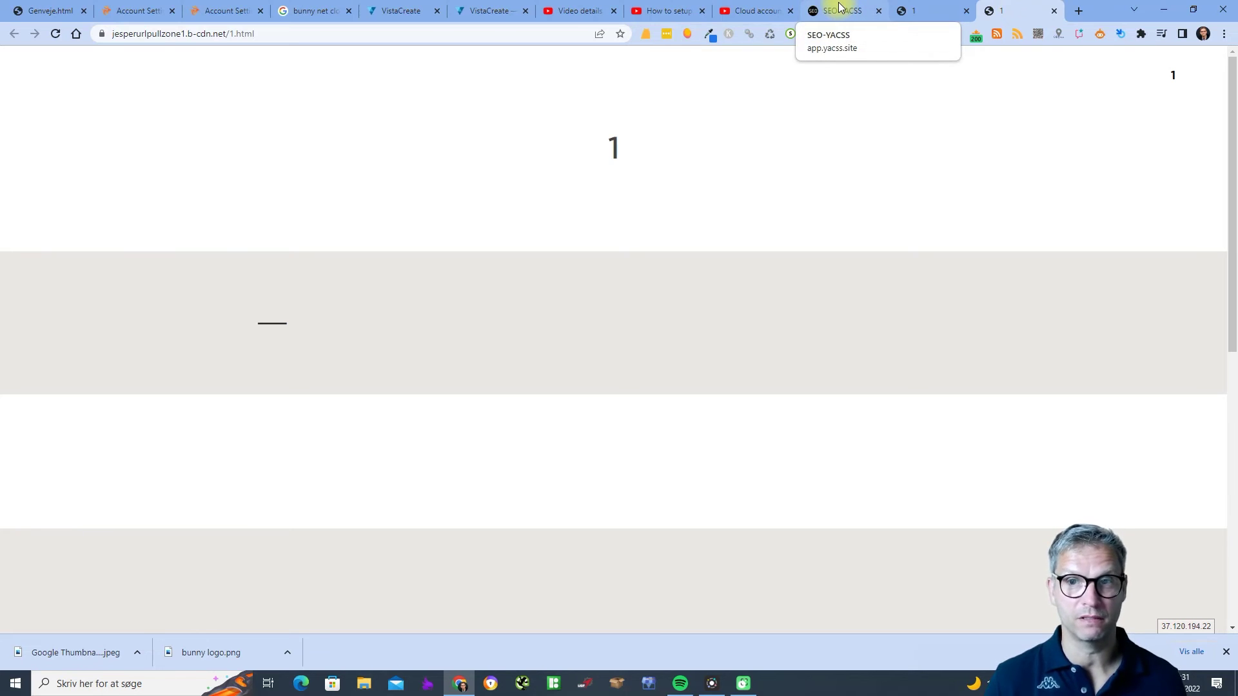
left_click(840, 9)
Keep directoryname as the selected directory and reopen the root 1.html upload from Upload History
left_click(688, 248)
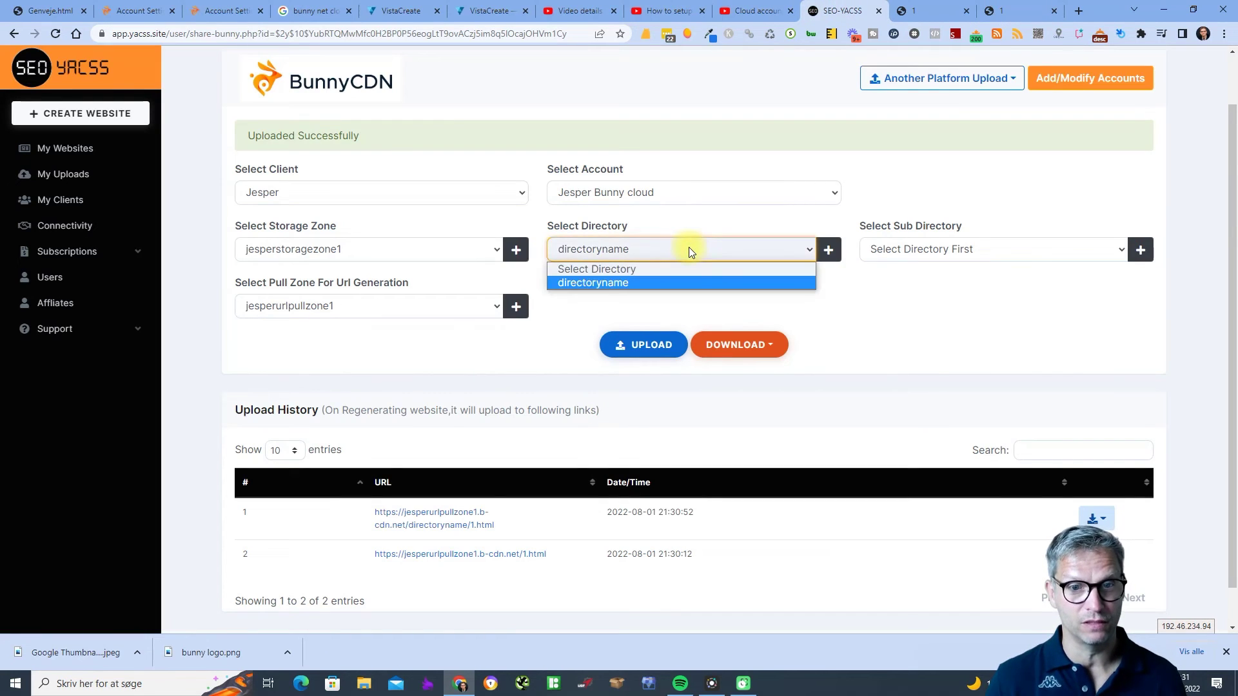
left_click(626, 283)
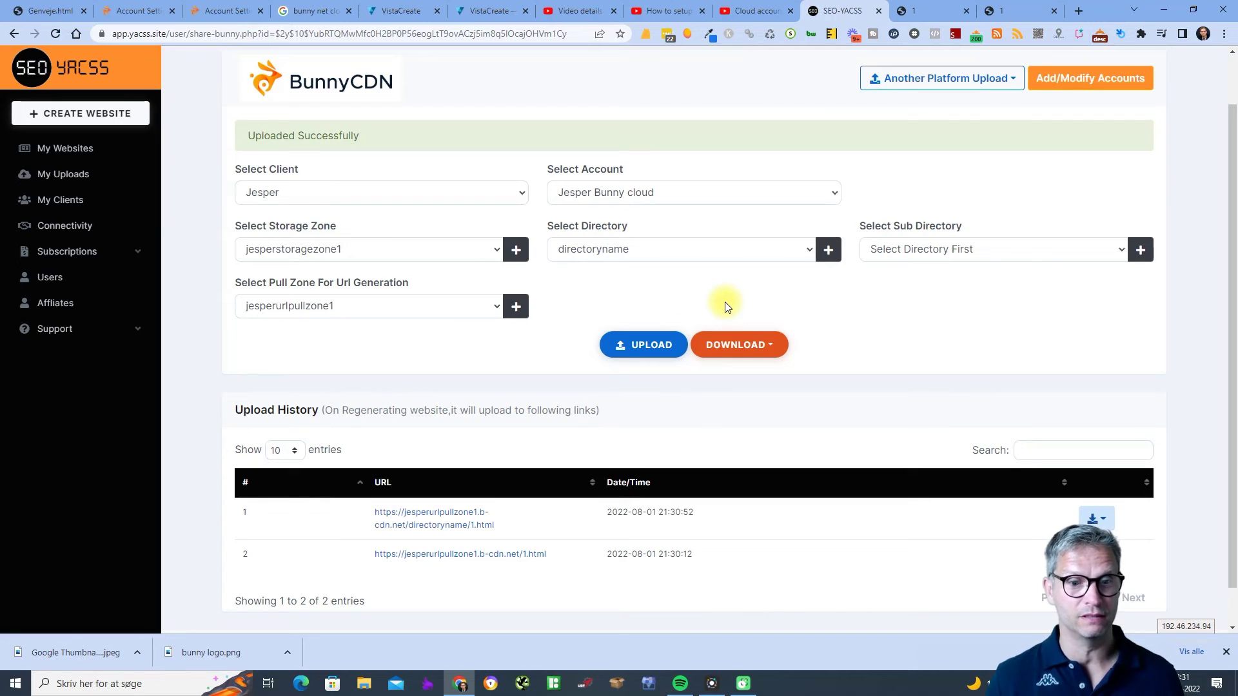
left_click(503, 556)
Close all the open '1' b-cdn.net test pages, returning to the SEO YACCS upload form
left_click(929, 11)
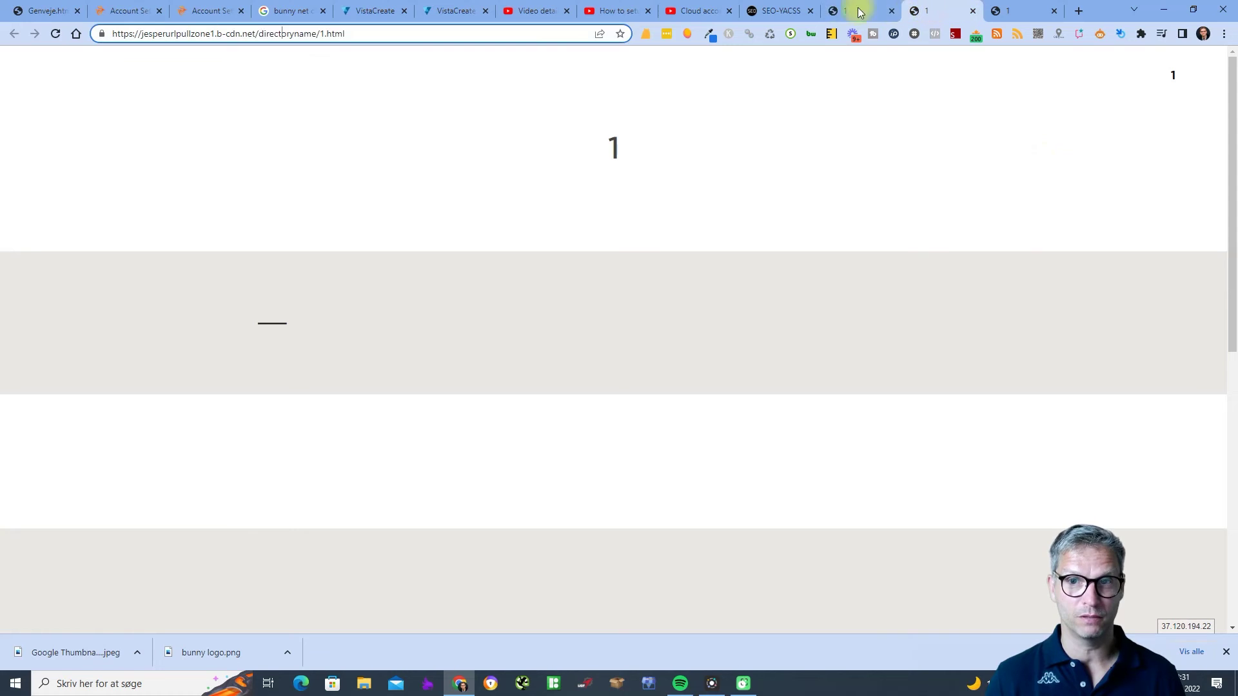
left_click(873, 12)
left_click(896, 12)
left_click(894, 11)
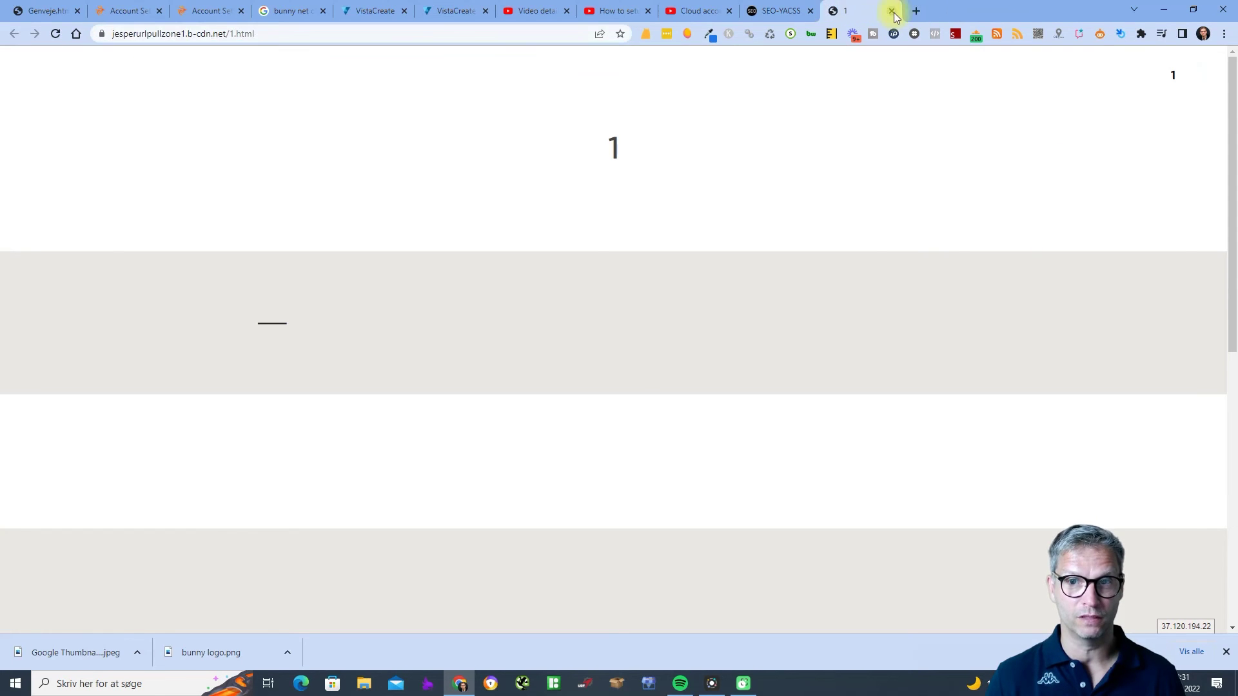
left_click(894, 12)
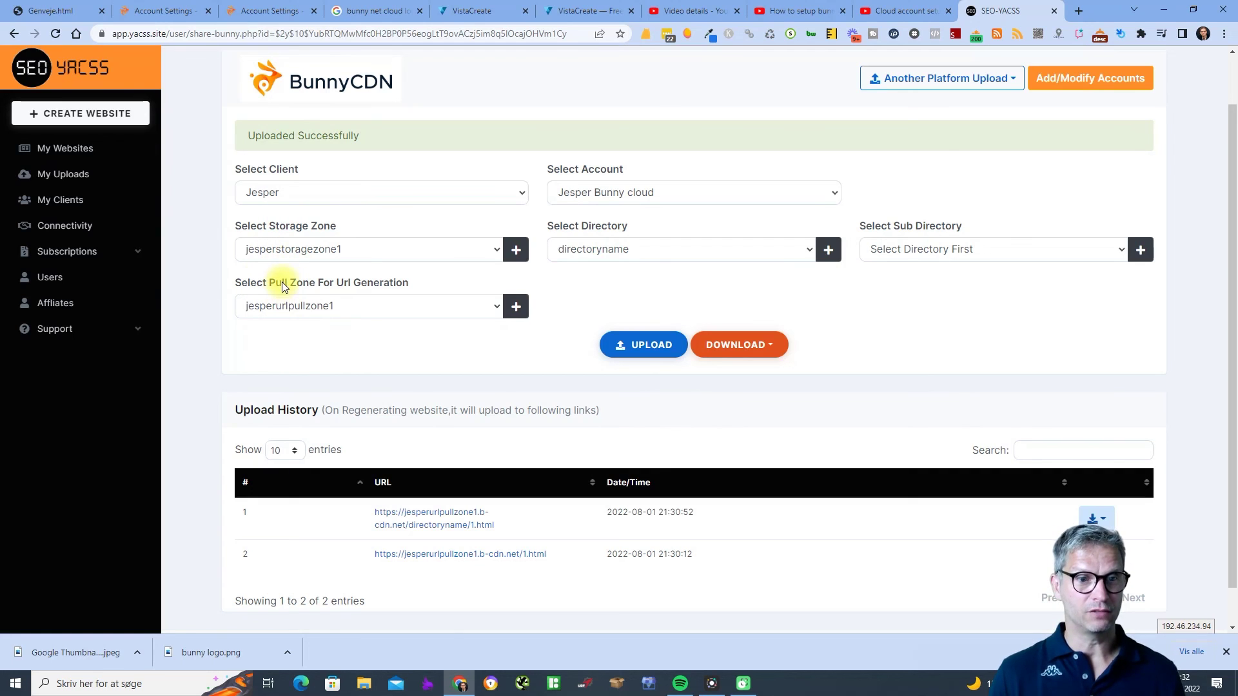
left_click(364, 279)
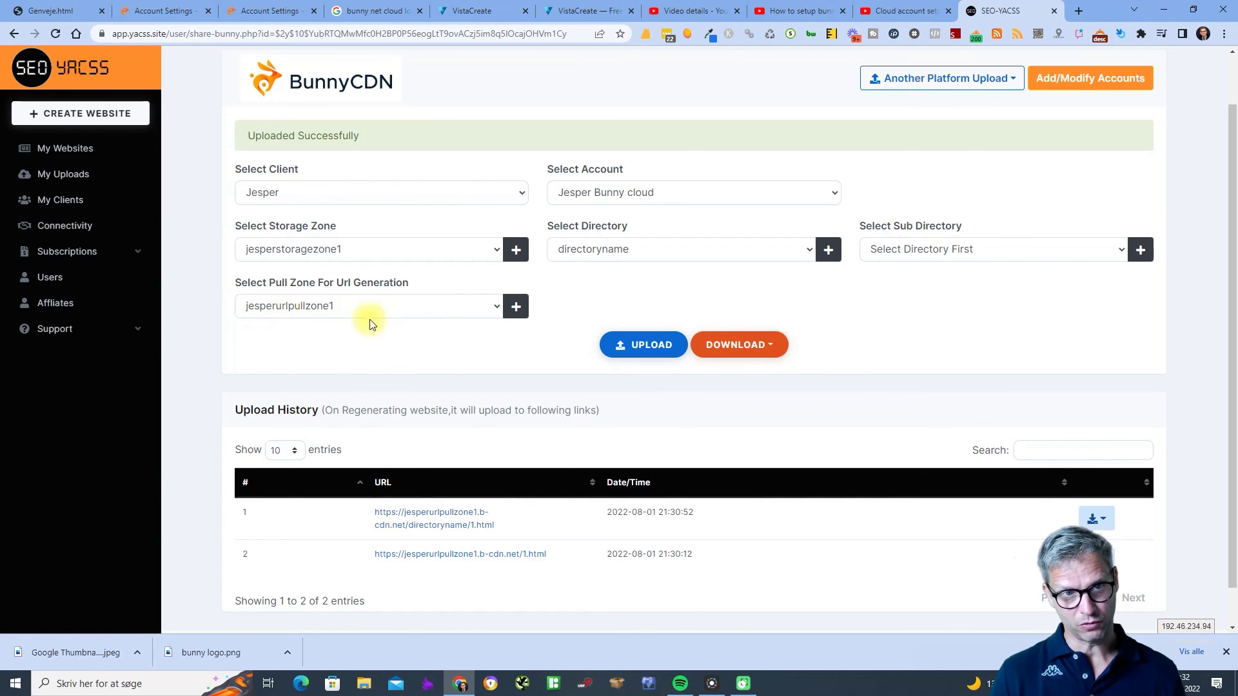
left_click_drag(361, 516, 475, 515)
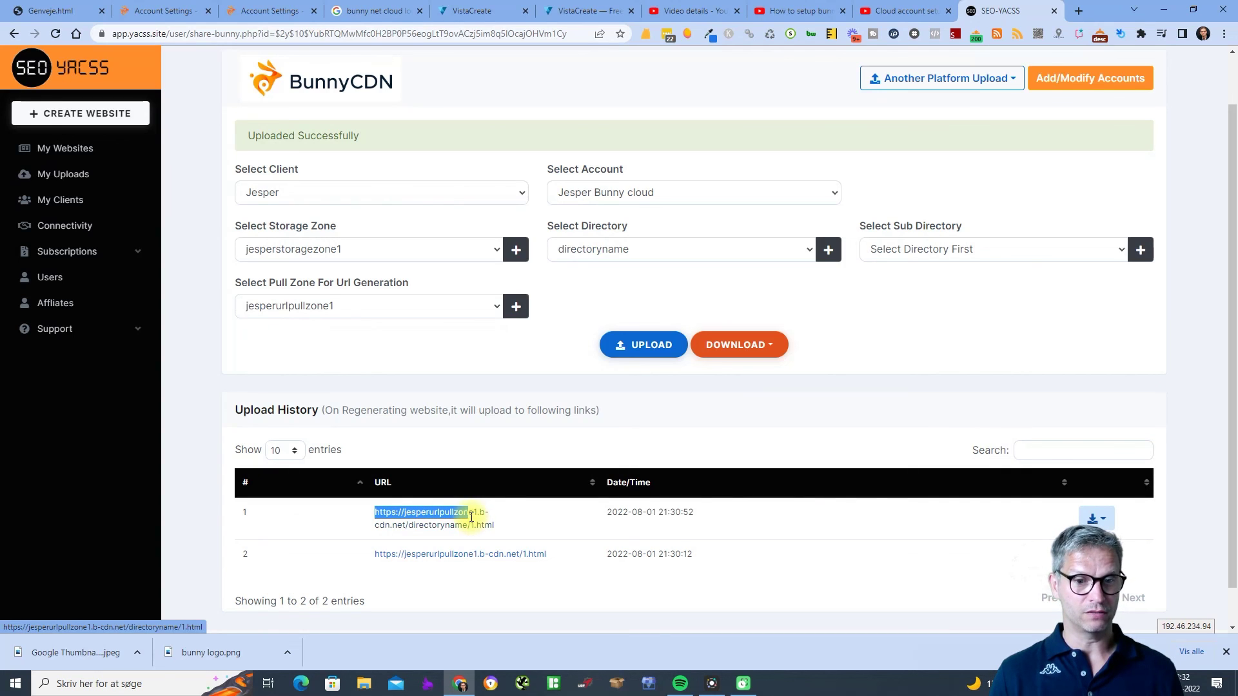
left_click(882, 415)
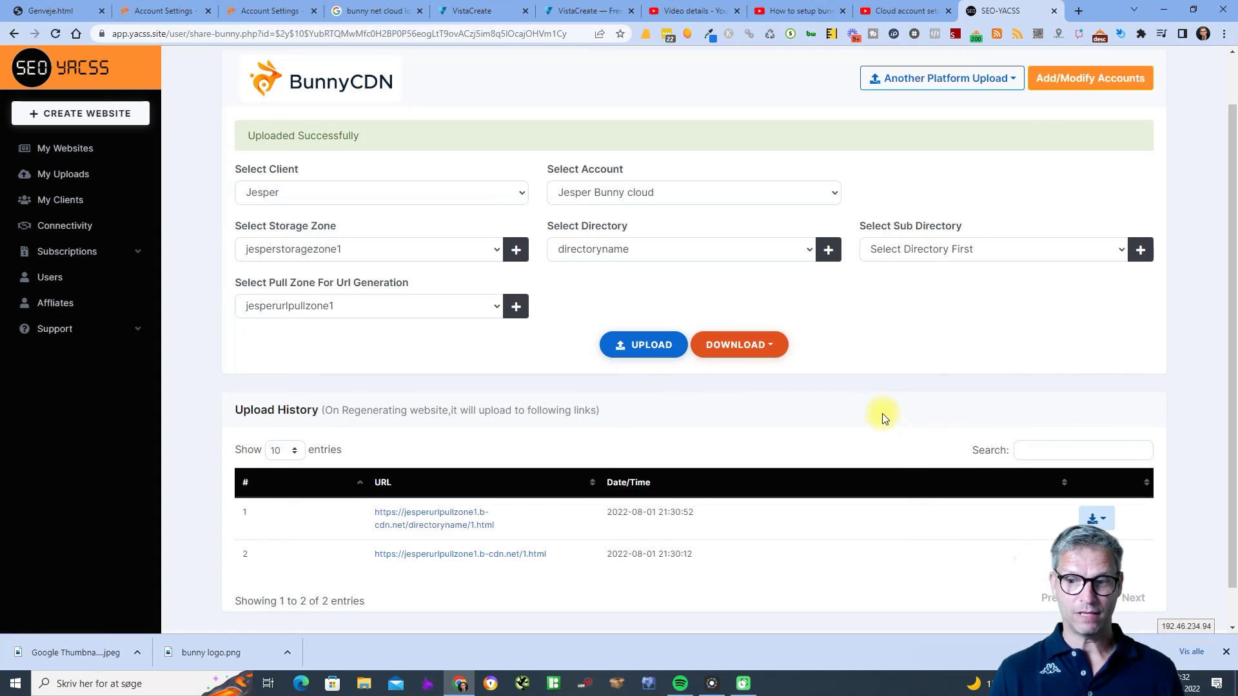